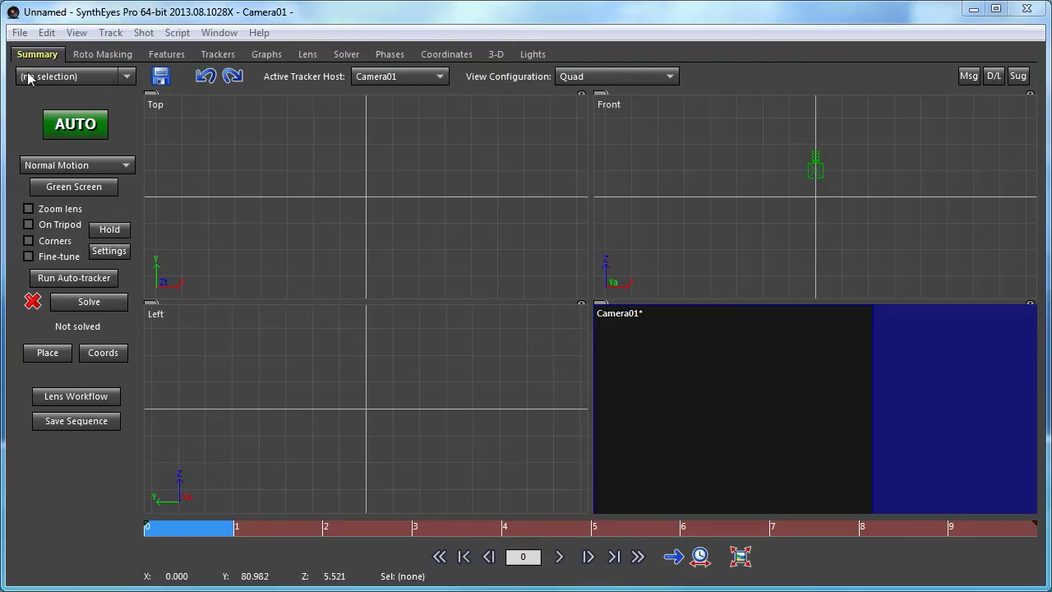
Step: Create a new scene from the hcw_embassy_shootout.0000.ifl image sequence, with the image aspect set to 1.777
click(17, 32)
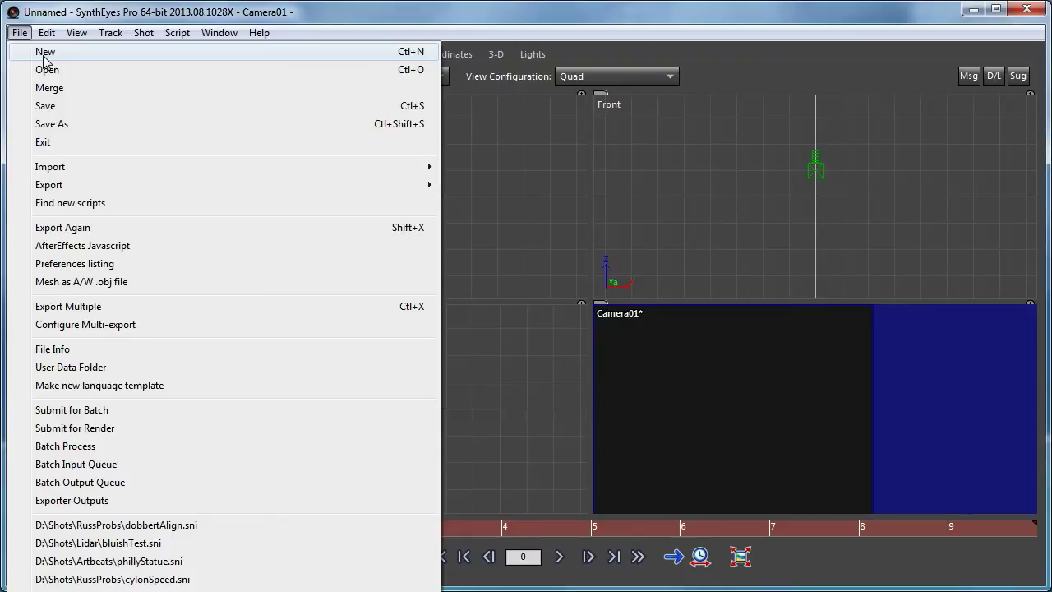
click(44, 57)
click(244, 169)
double_click(244, 168)
drag(542, 277, 325, 125)
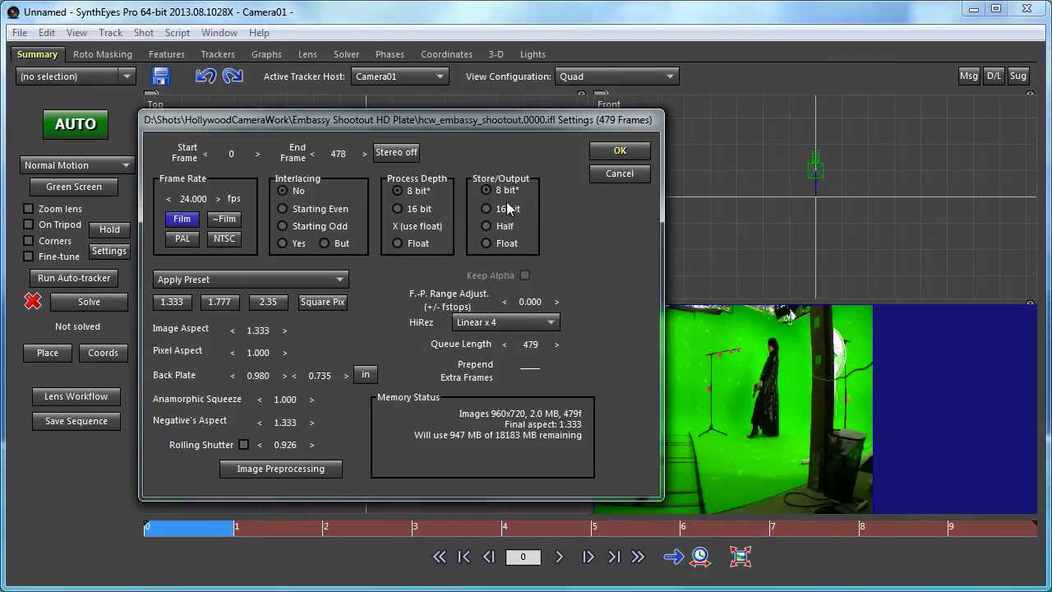
click(219, 302)
click(616, 153)
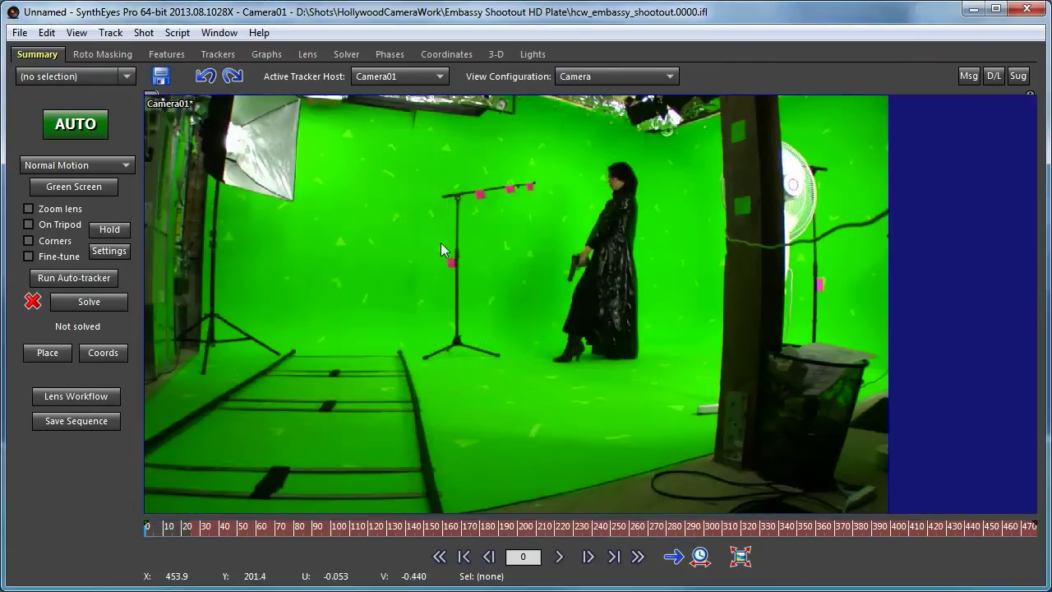
Step: Enable green-screen mode with the automatically detected key colour, and run the full automatic track and solve
click(65, 187)
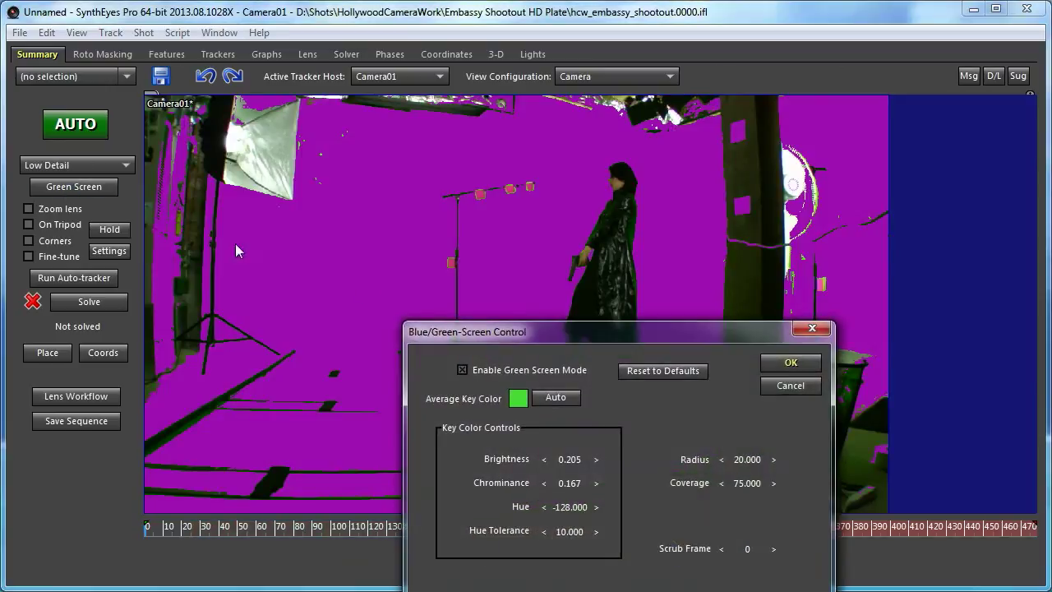
drag(537, 334, 438, 172)
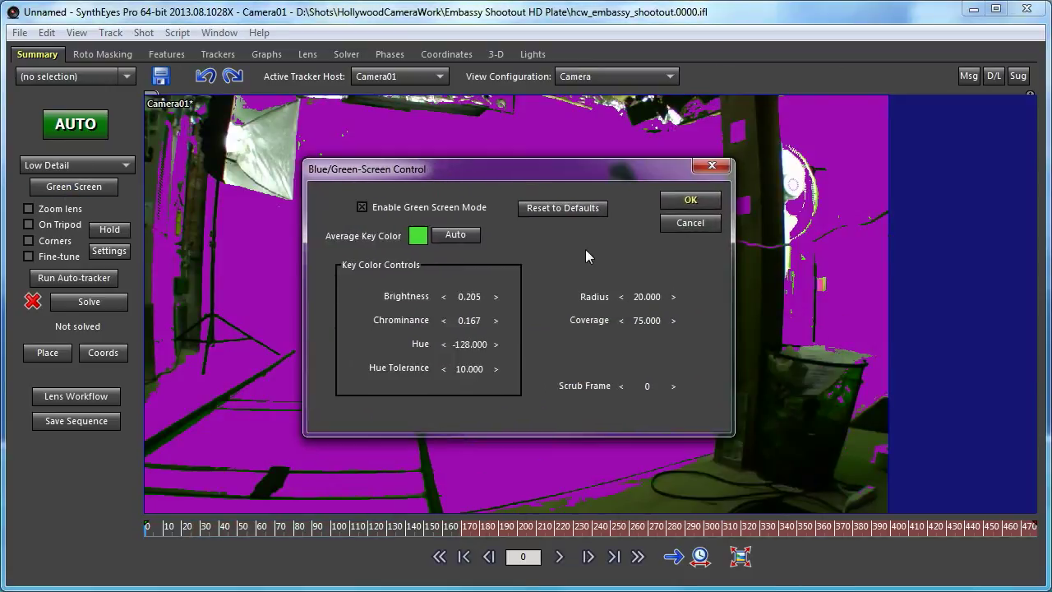
click(688, 202)
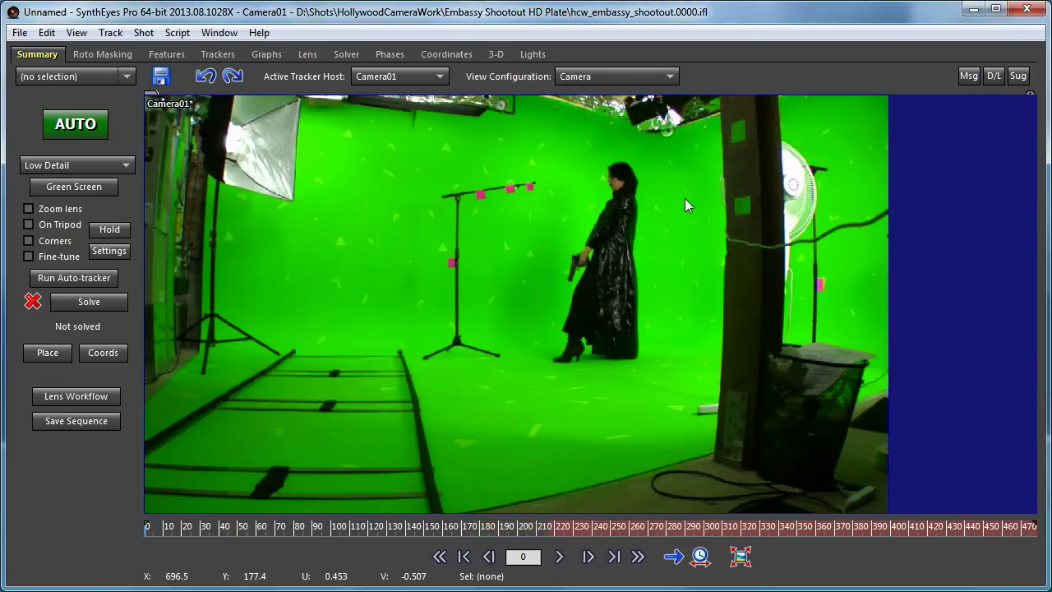
click(97, 125)
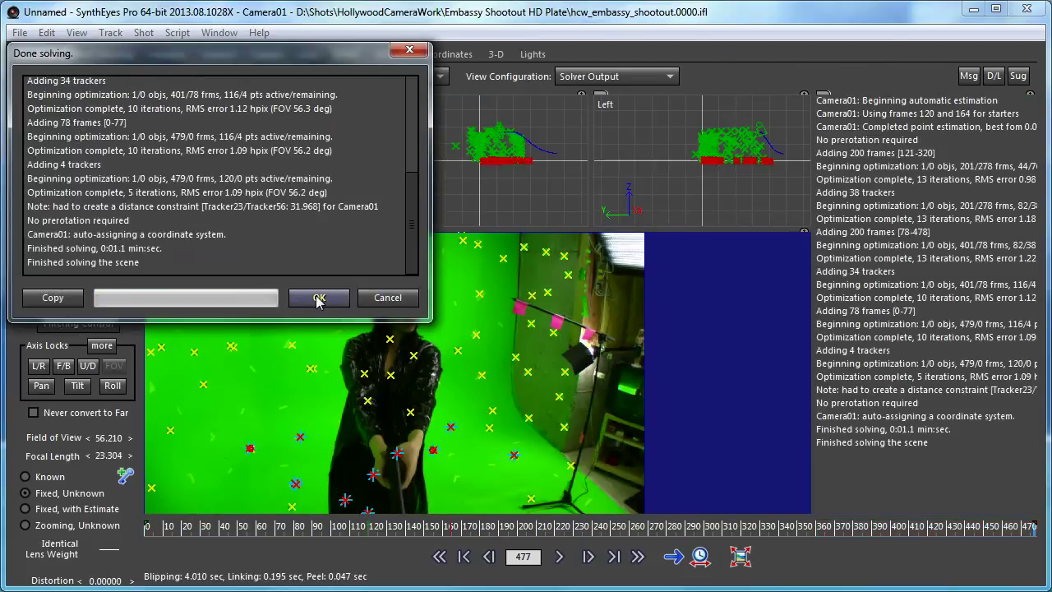
click(313, 300)
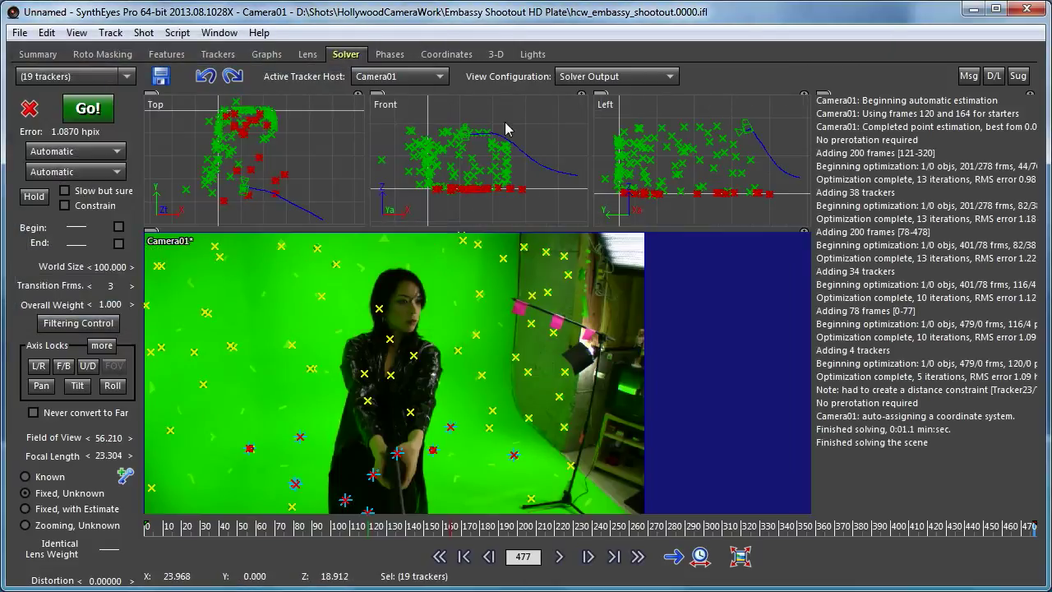
Step: At frame 174, combine Tracker26 and Tracker97, the close pair on the green wall beside the actress
click(217, 55)
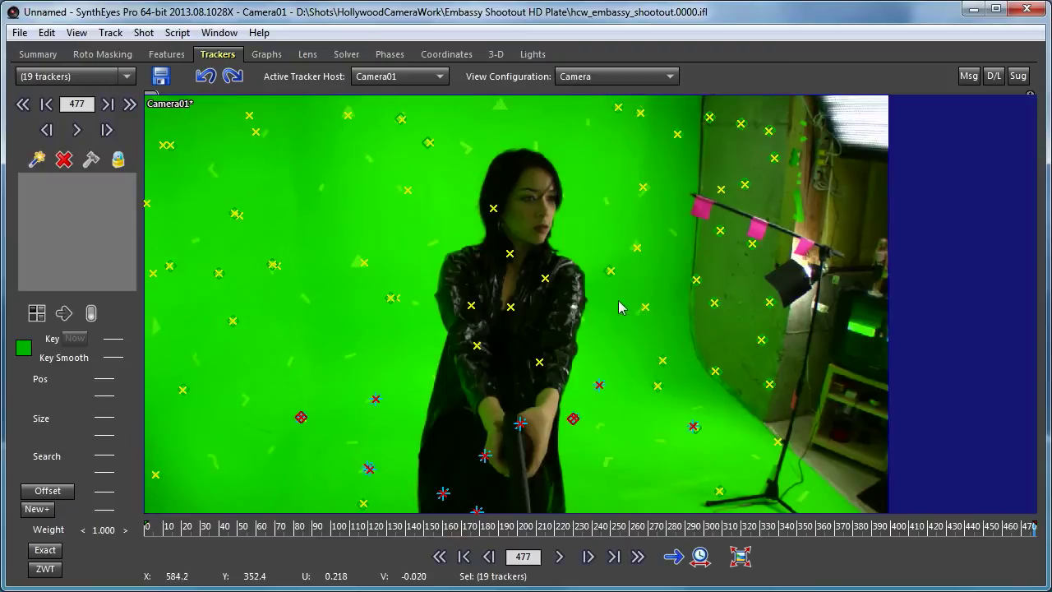
drag(368, 522, 325, 526)
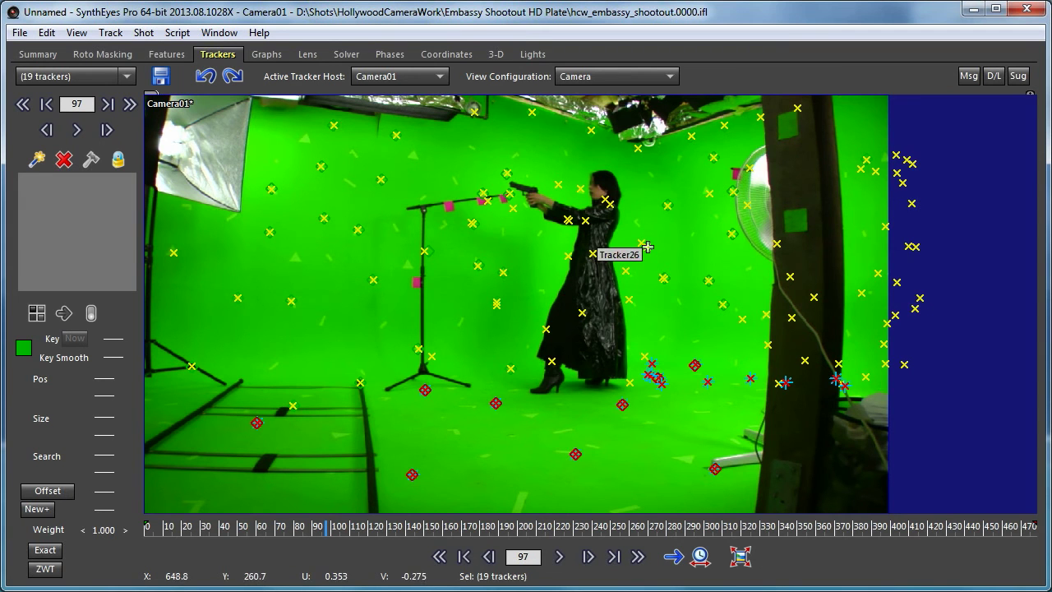
drag(420, 536, 468, 533)
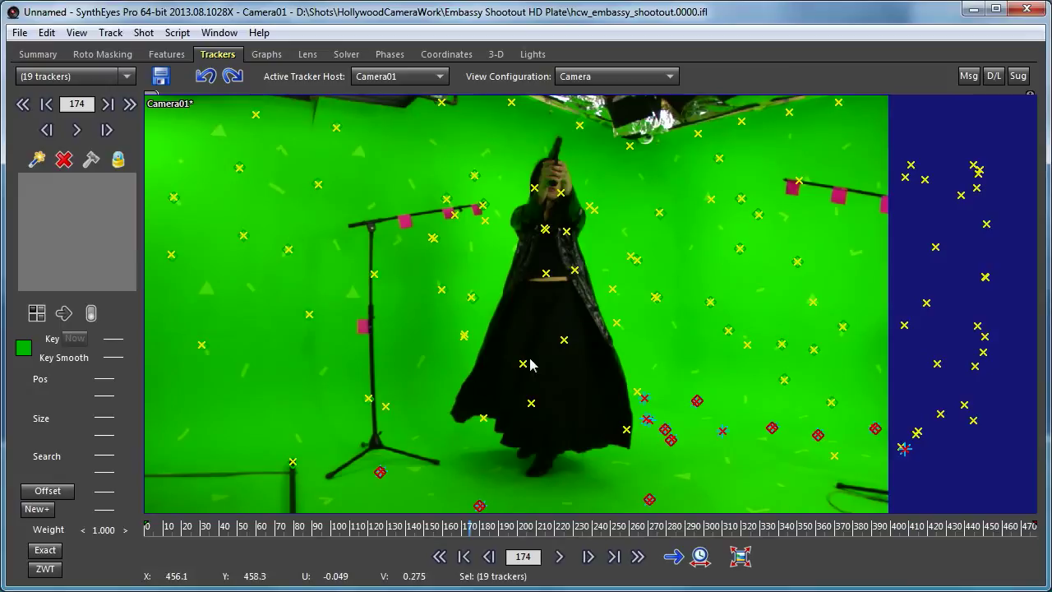
drag(619, 249, 641, 276)
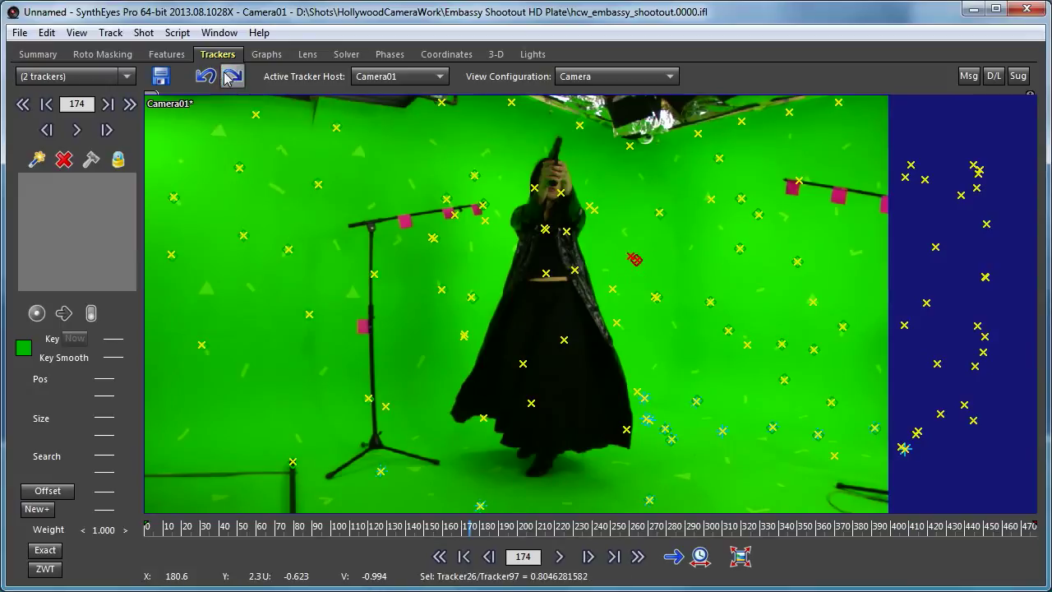
click(113, 33)
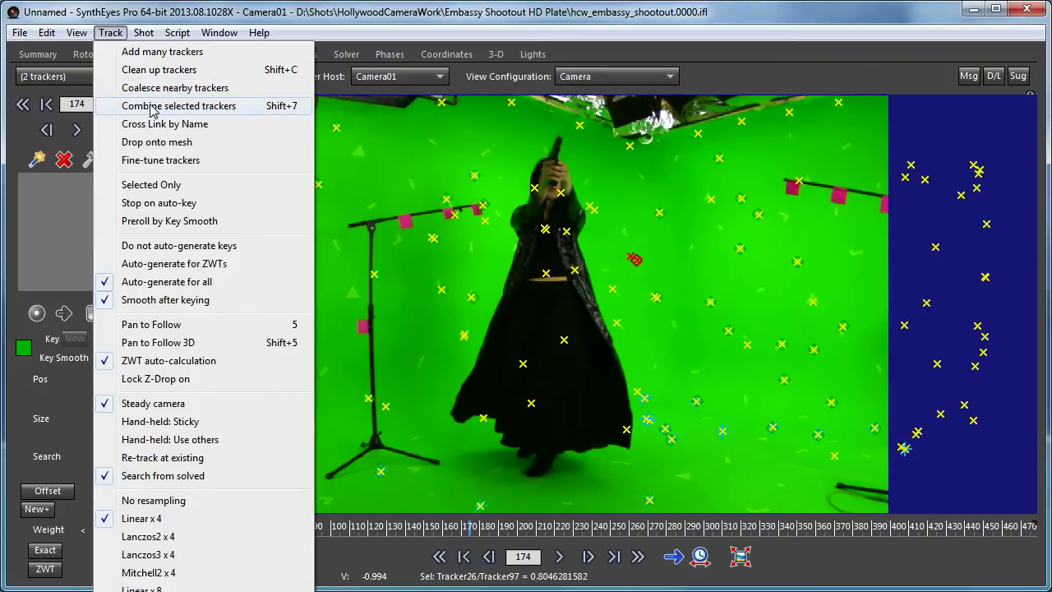
click(152, 110)
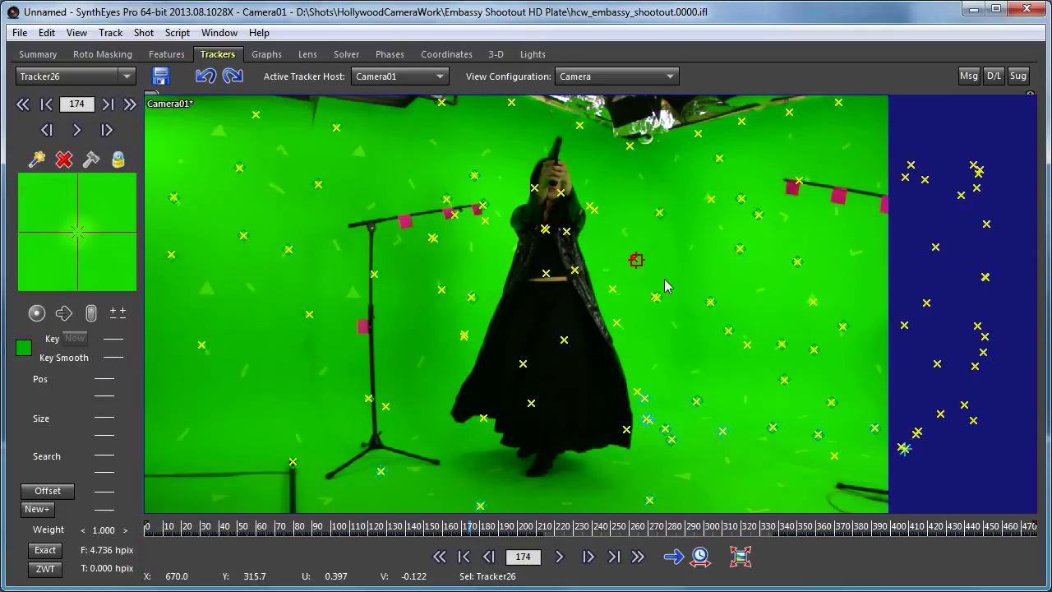
Step: Combine the overlapping pair Tracker36 and Tracker109 on the green wall into one tracker
drag(642, 280, 674, 297)
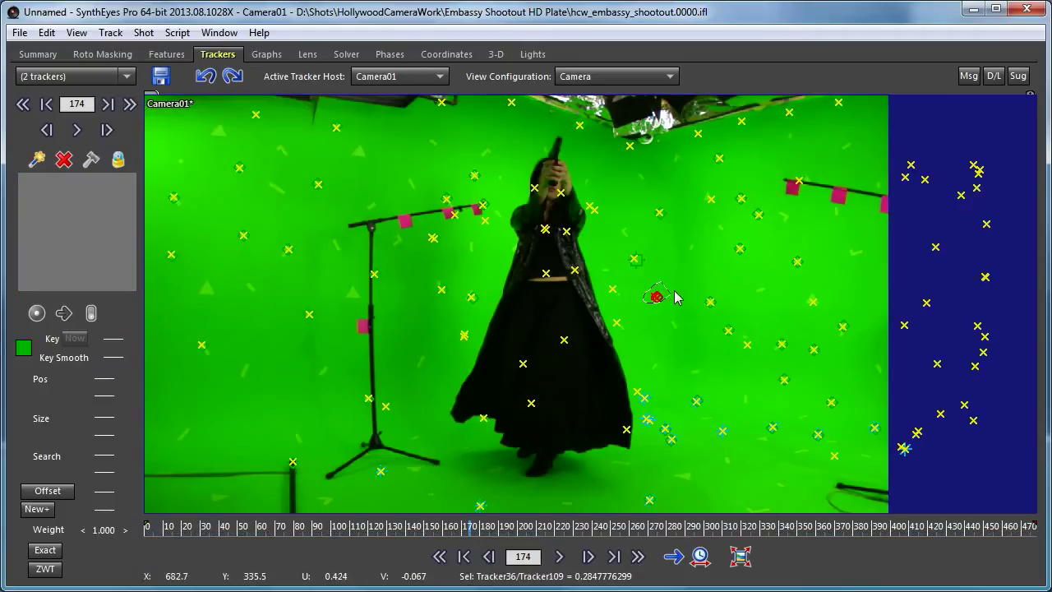
click(110, 33)
click(148, 106)
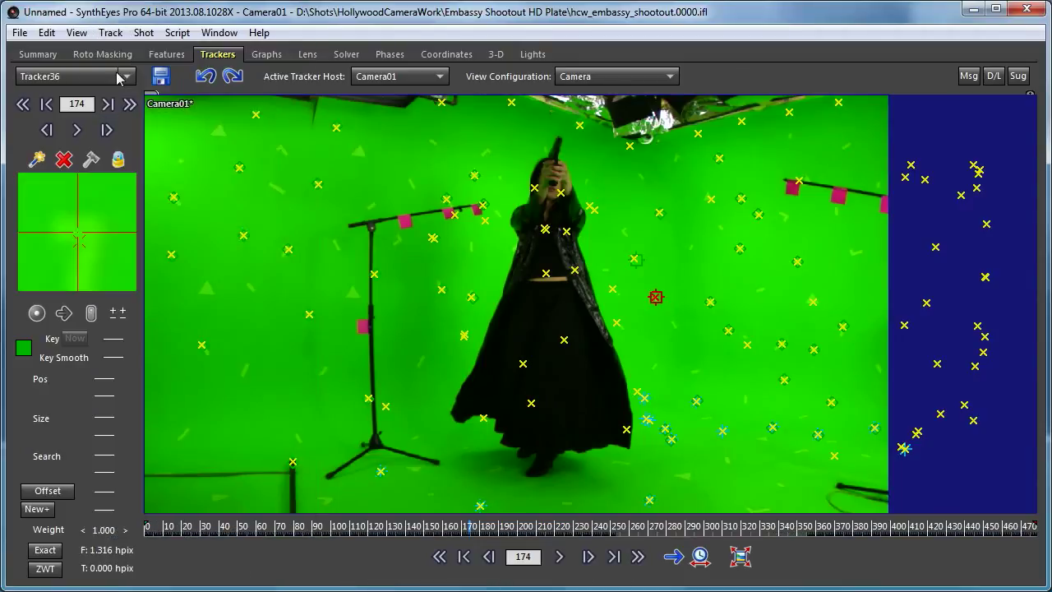
Step: Coalesce nearby trackers across the whole shot with the sharpness set to 0.100, after examining which ones would be eliminated
click(110, 33)
click(156, 88)
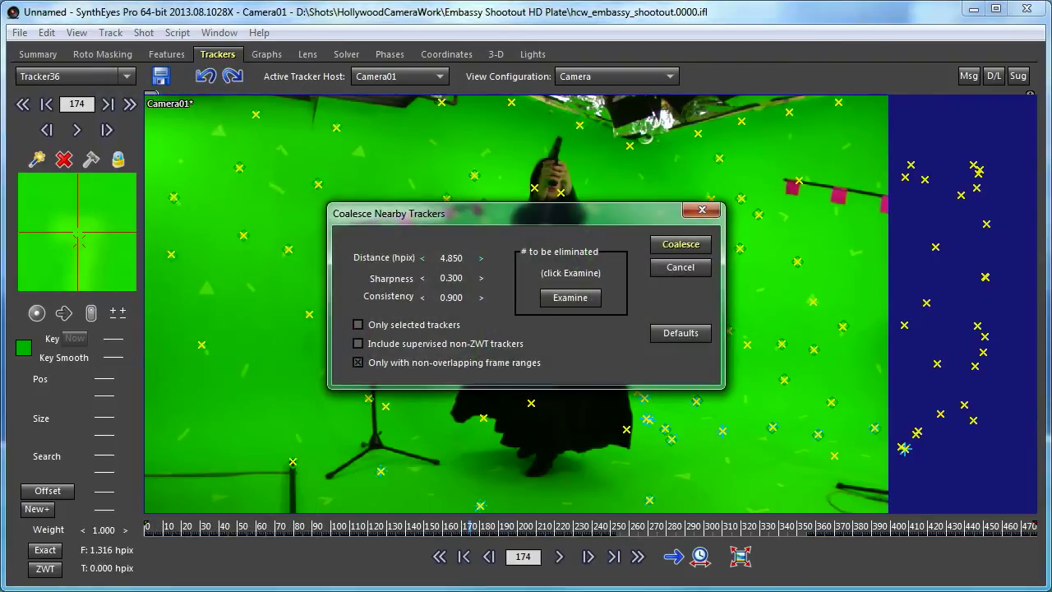
click(421, 278)
click(574, 302)
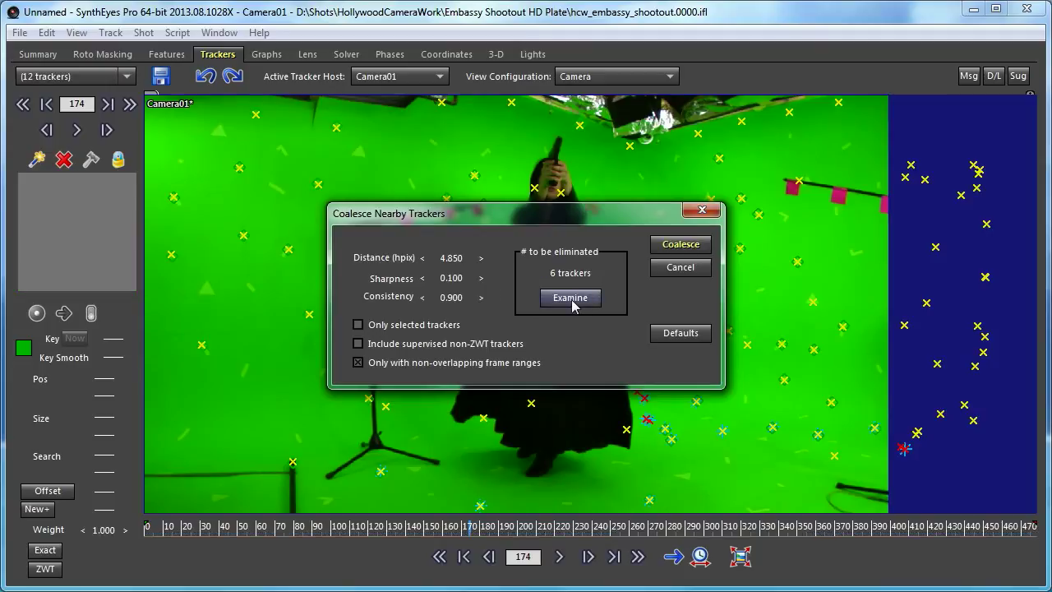
click(679, 244)
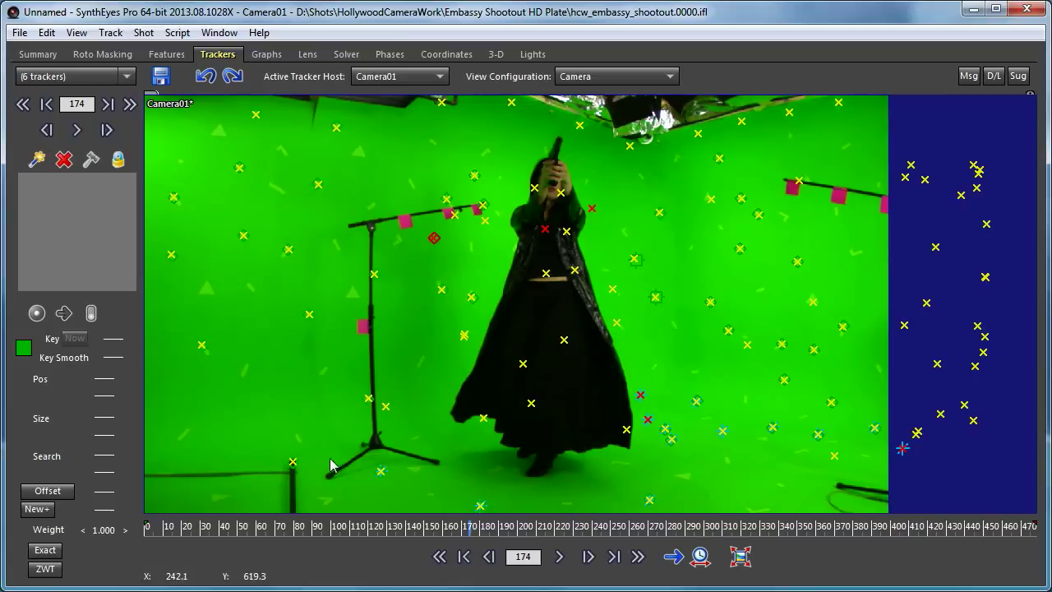
Step: Solve the scene again with the combined and coalesced trackers
click(343, 55)
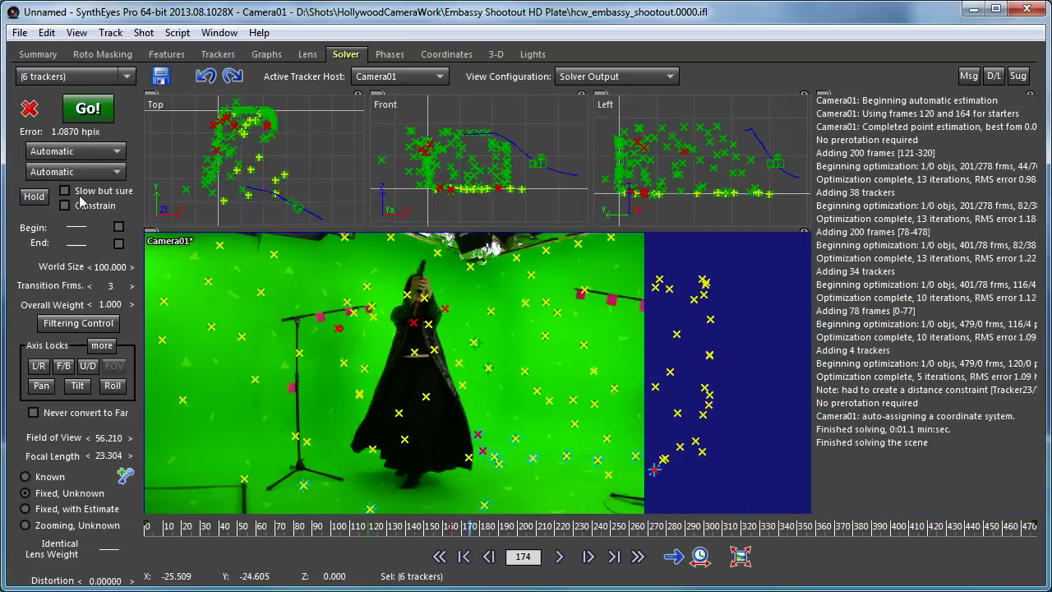
click(113, 109)
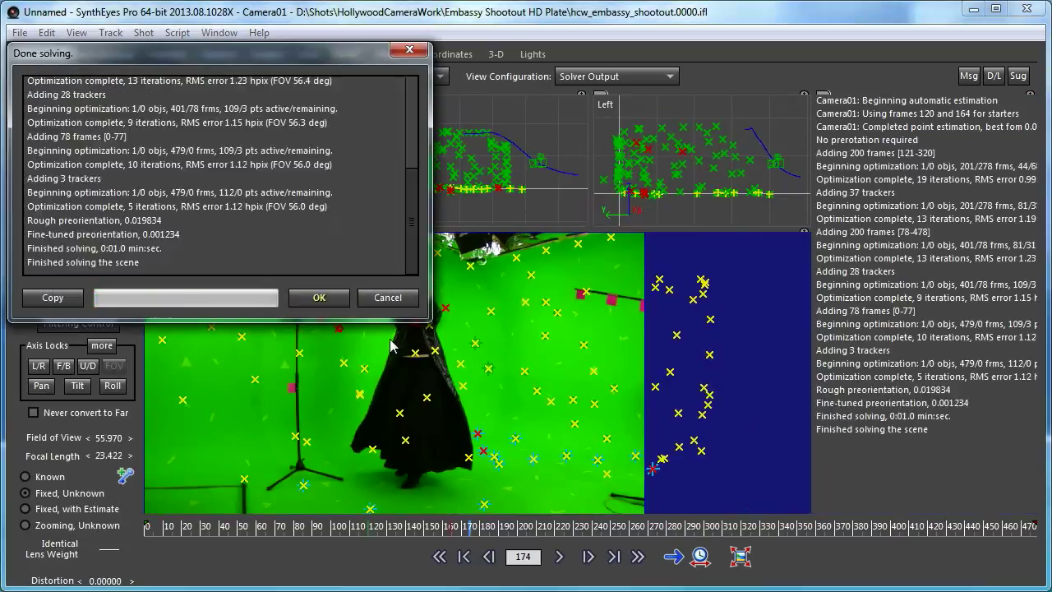
click(318, 299)
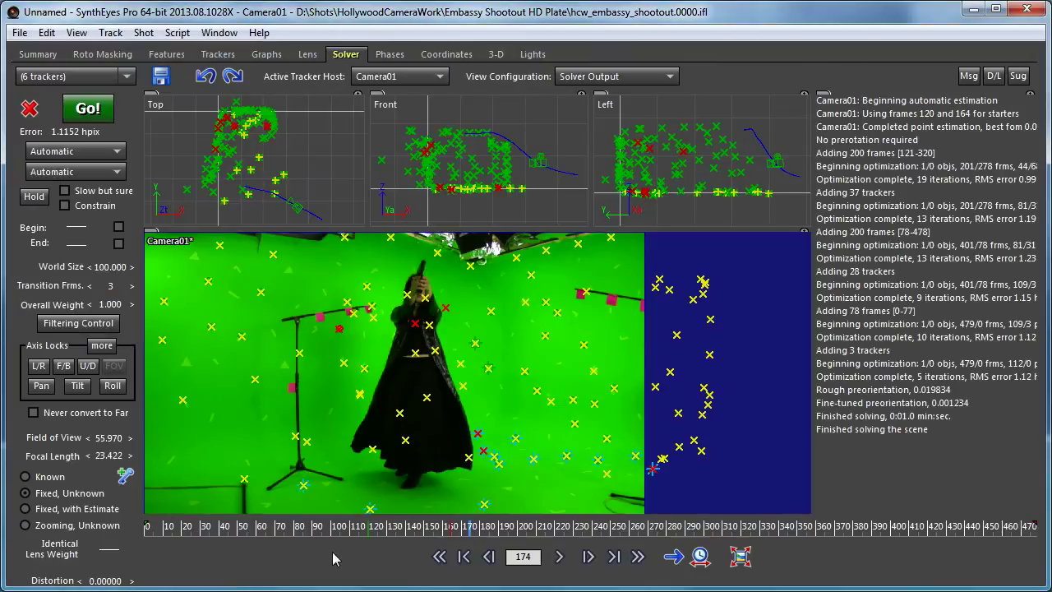
Step: Enable lens distortion calculation for Camera01 and re-solve the scene with it
drag(331, 534, 864, 582)
click(308, 55)
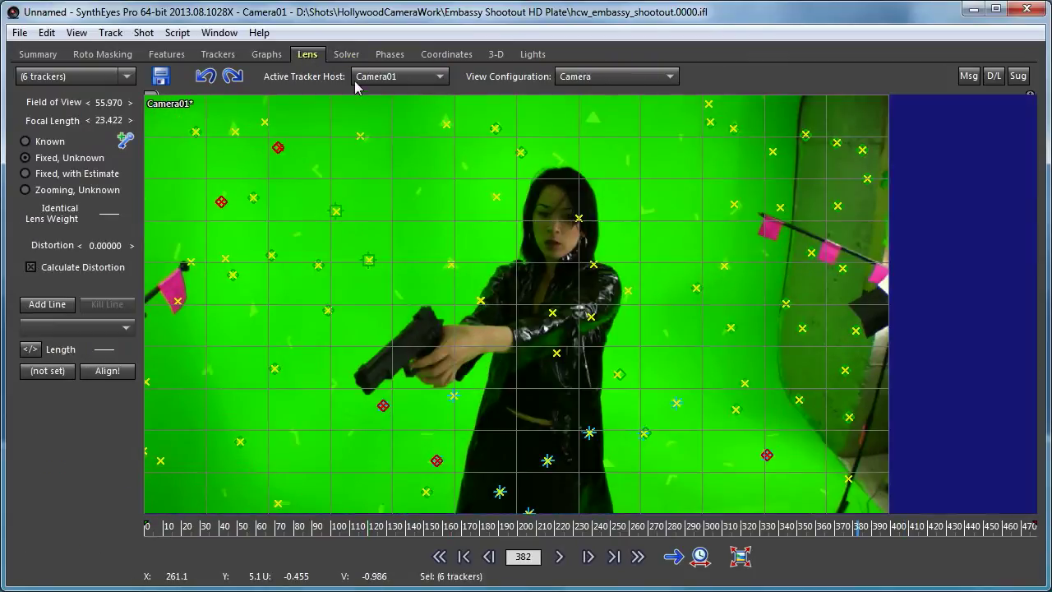
click(346, 54)
click(85, 111)
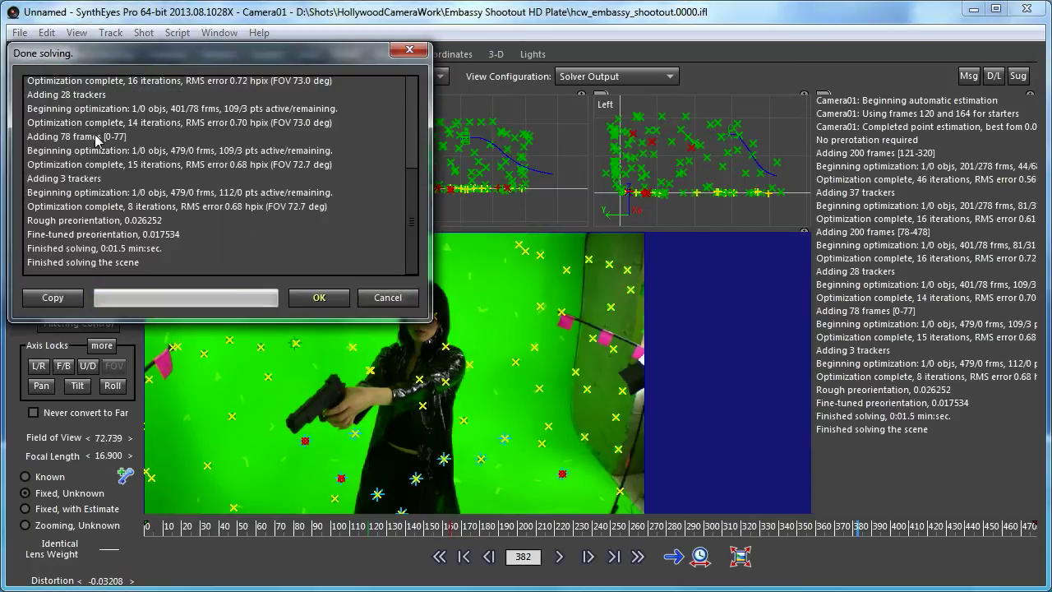
click(317, 297)
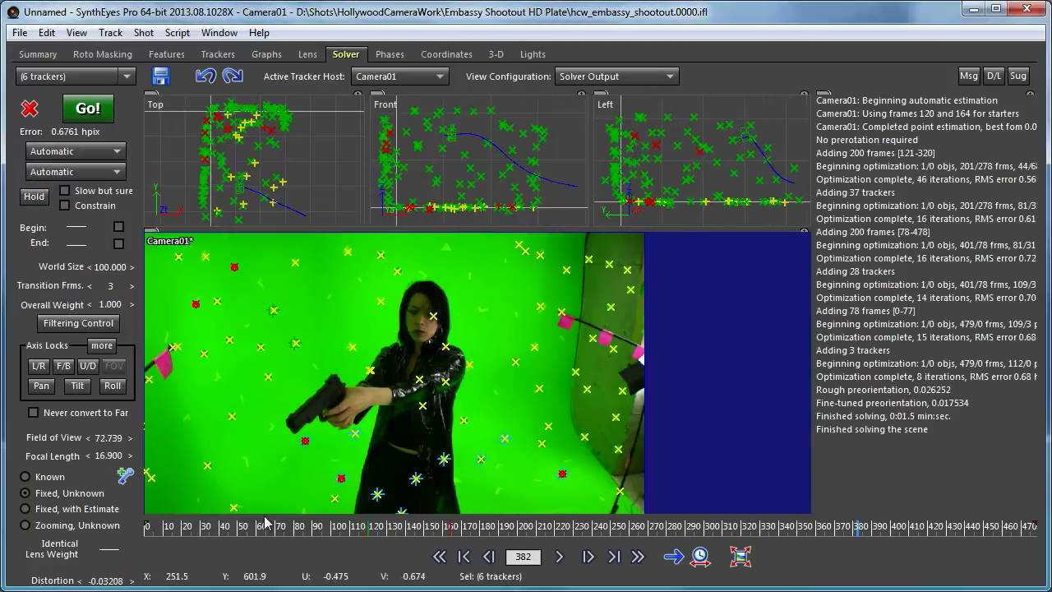
Step: At frame 255, combine Tracker49 and Tracker87 at the end of the light stand's boom, and re-solve the shot
key(space)
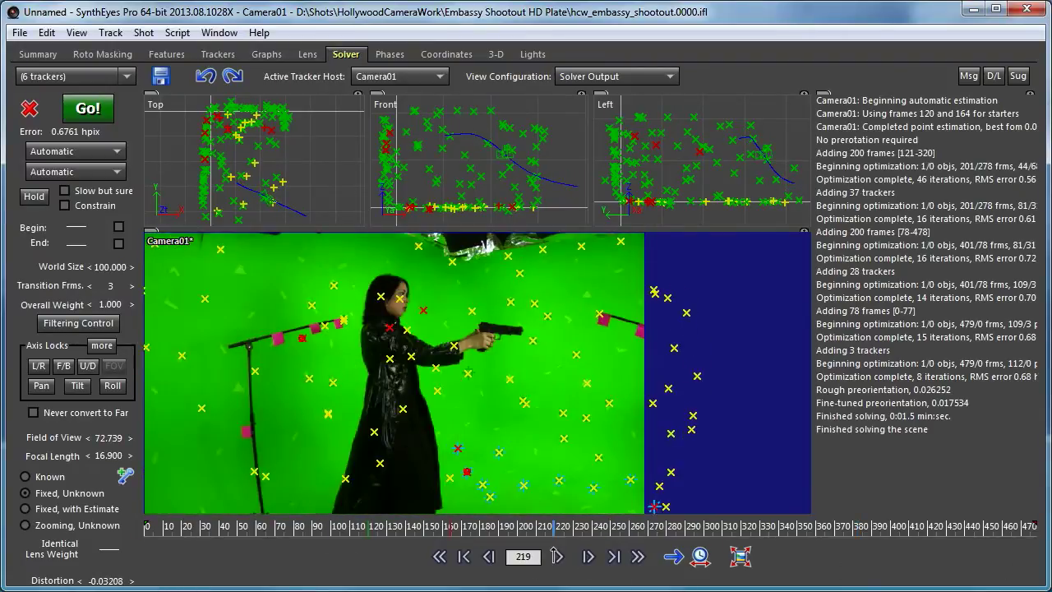
key(space)
mouse_move(293, 304)
mouse_down()
mouse_move(294, 323)
mouse_move(311, 300)
mouse_up()
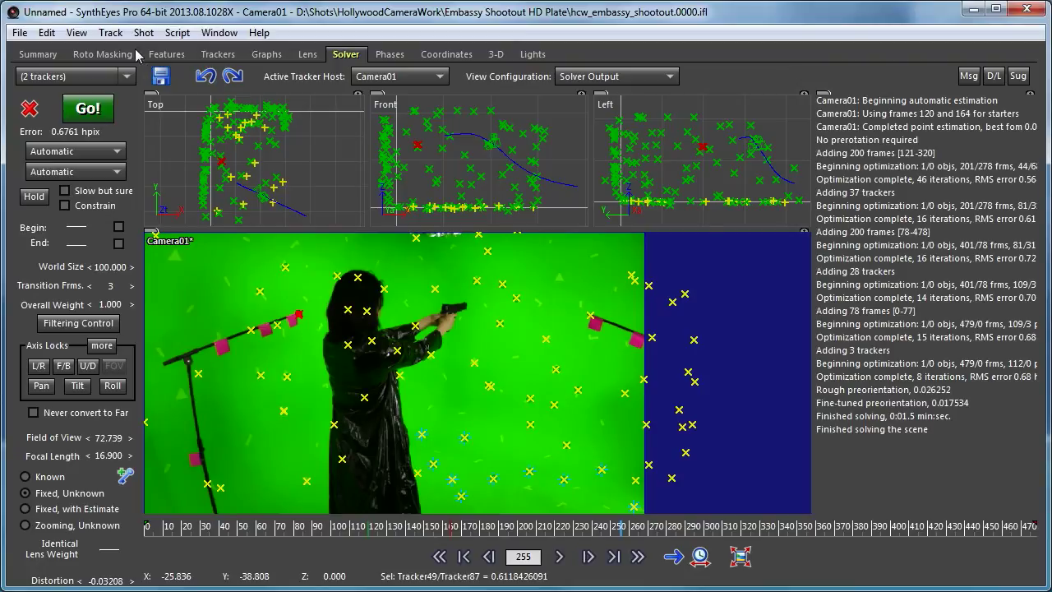
click(109, 33)
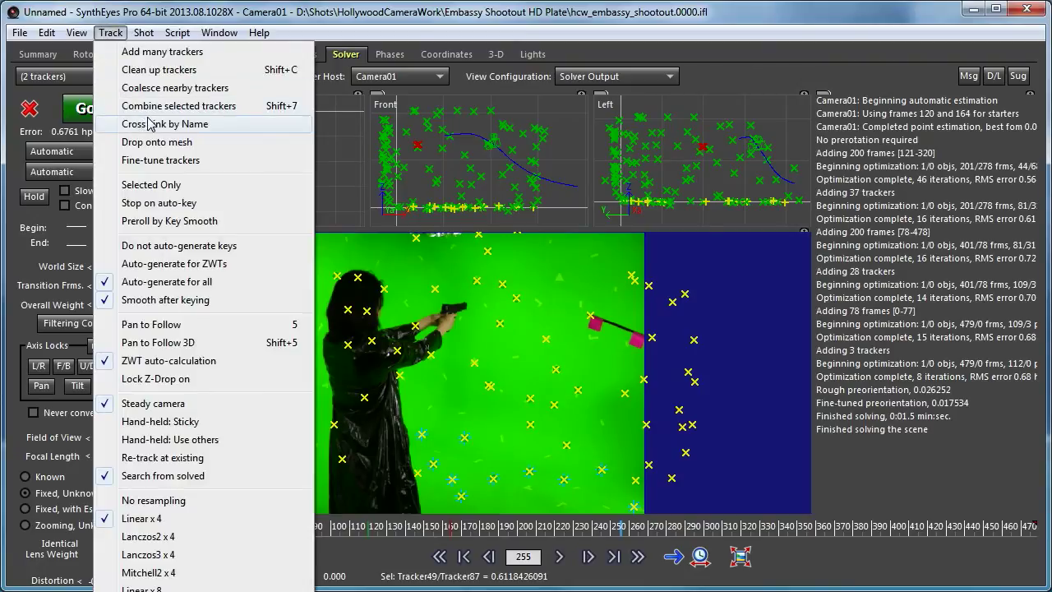
click(163, 108)
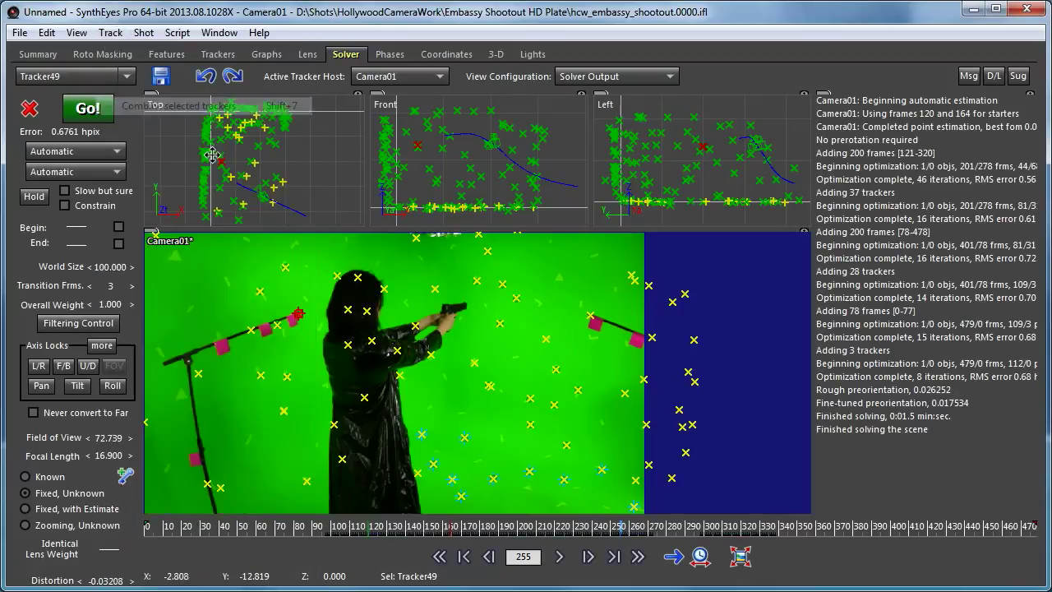
click(88, 108)
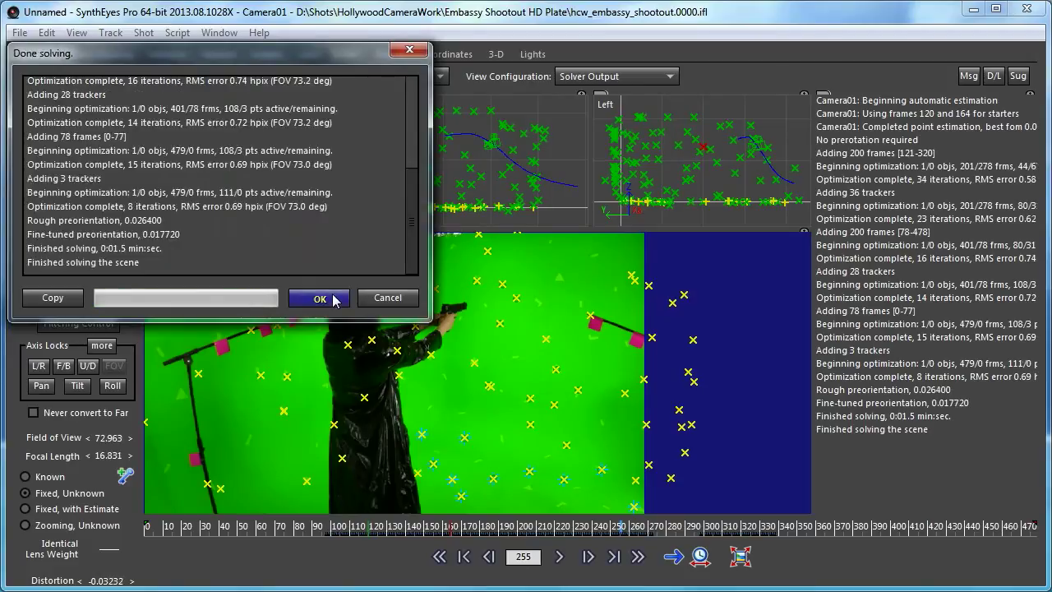
click(374, 296)
Step: At frame 386, show the solved scene in the Perspective view and lock that view to Camera01
drag(217, 531, 862, 527)
click(497, 54)
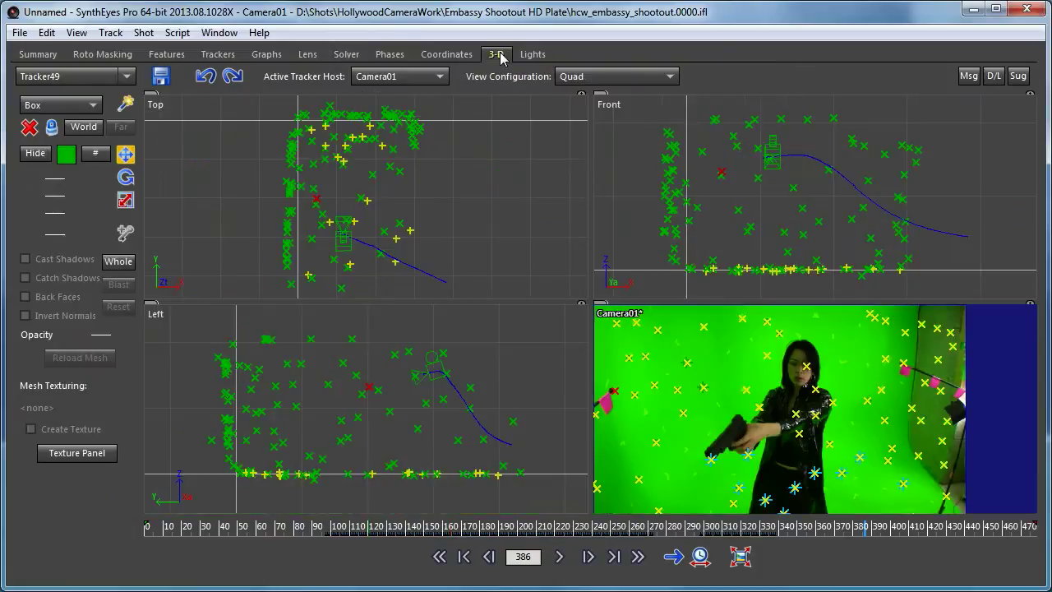
click(626, 78)
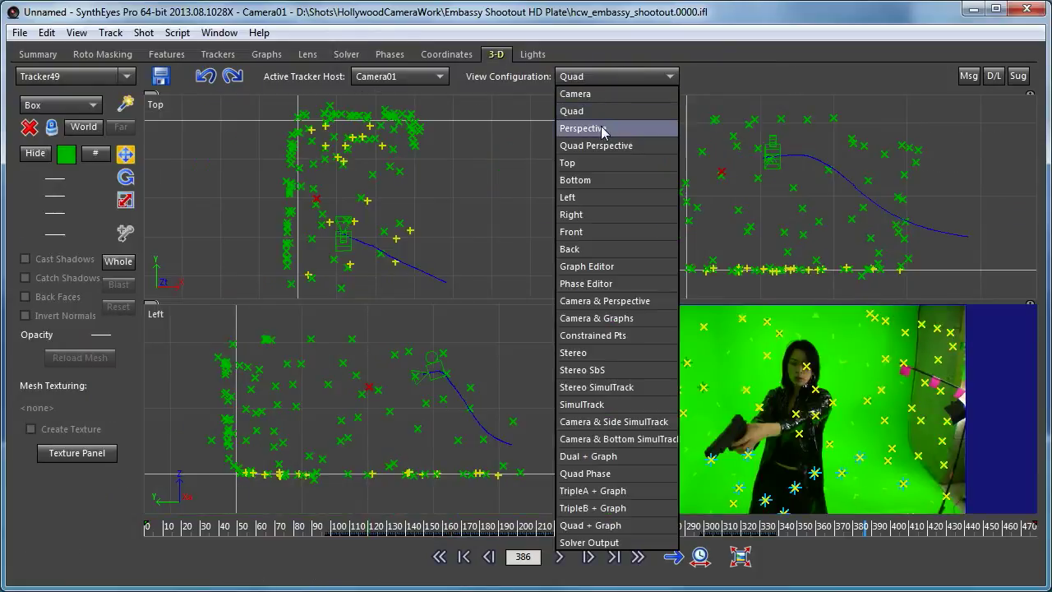
click(603, 132)
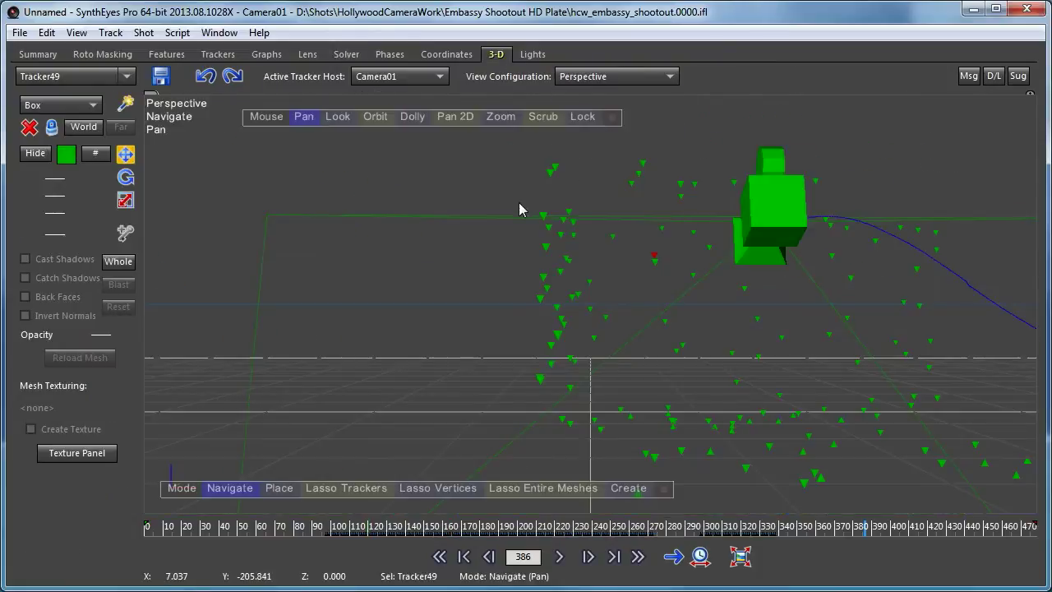
click(338, 116)
mouse_move(343, 117)
mouse_down()
mouse_move(8, 20)
mouse_move(333, 296)
mouse_move(343, 117)
mouse_up()
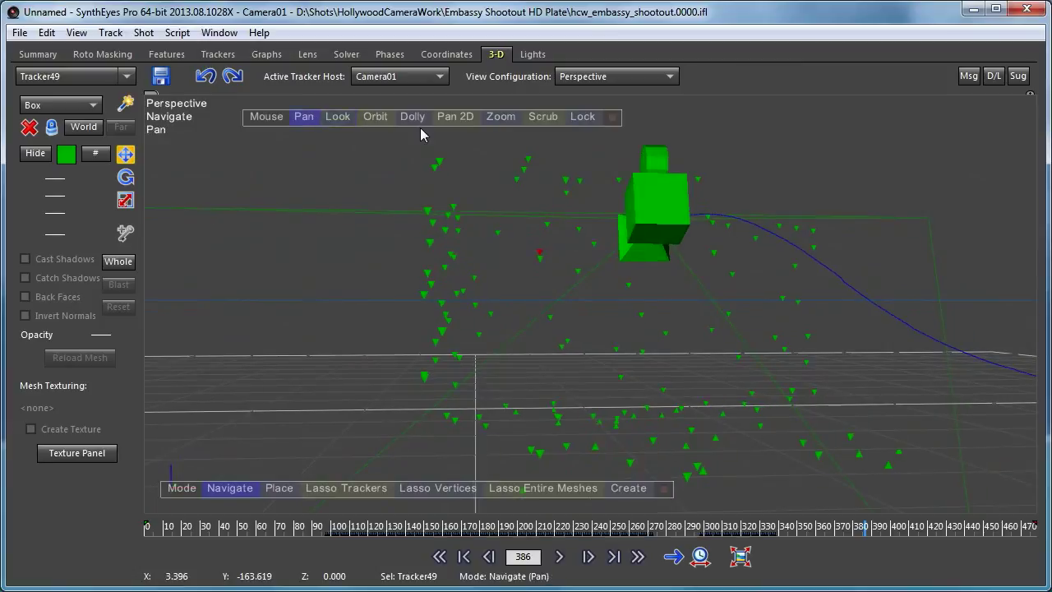
click(585, 117)
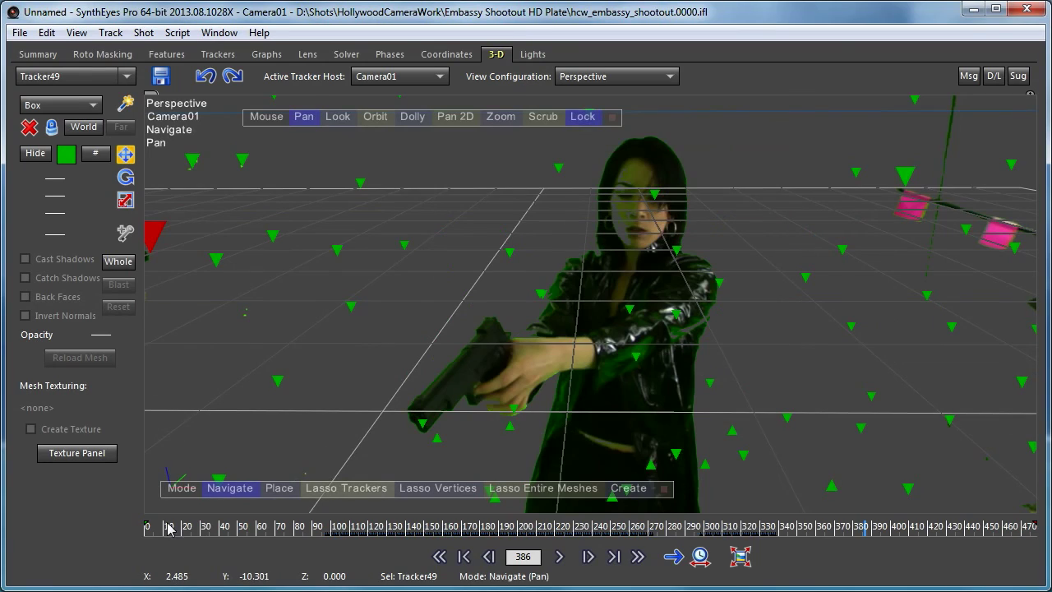
Step: Review the camera-locked perspective view by scrubbing through the shot to frame 43, and orbit the view away from Camera01
drag(169, 528, 743, 557)
click(440, 556)
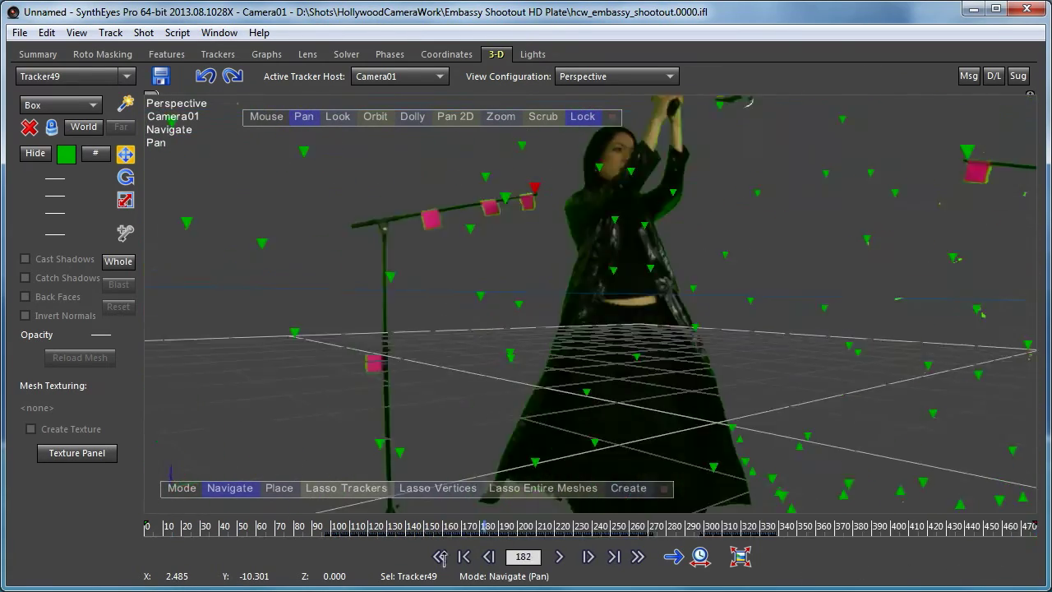
drag(444, 558, 222, 532)
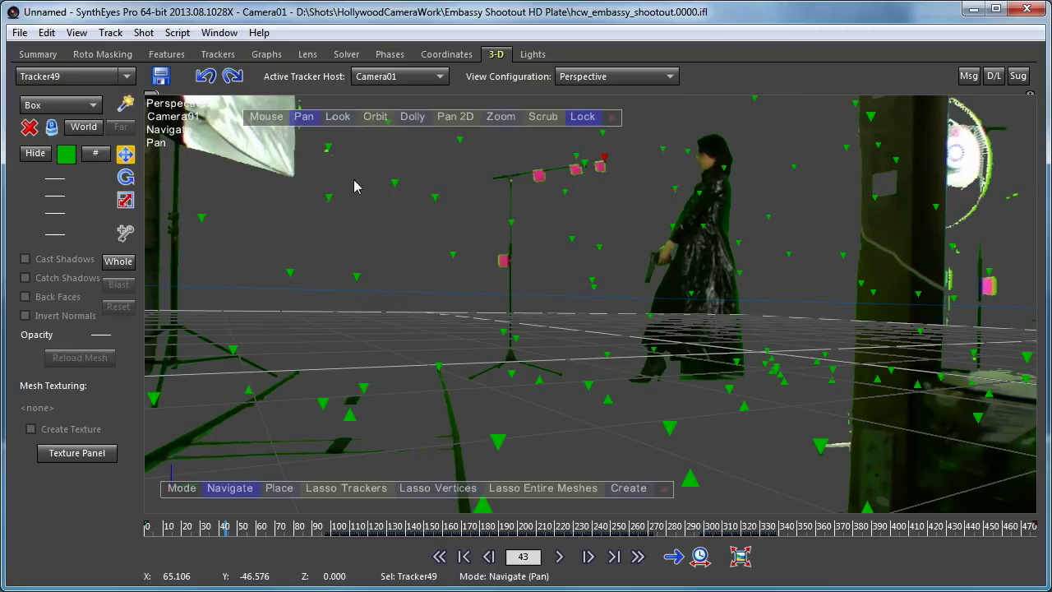
drag(373, 122, 945, 157)
drag(986, 197, 297, 182)
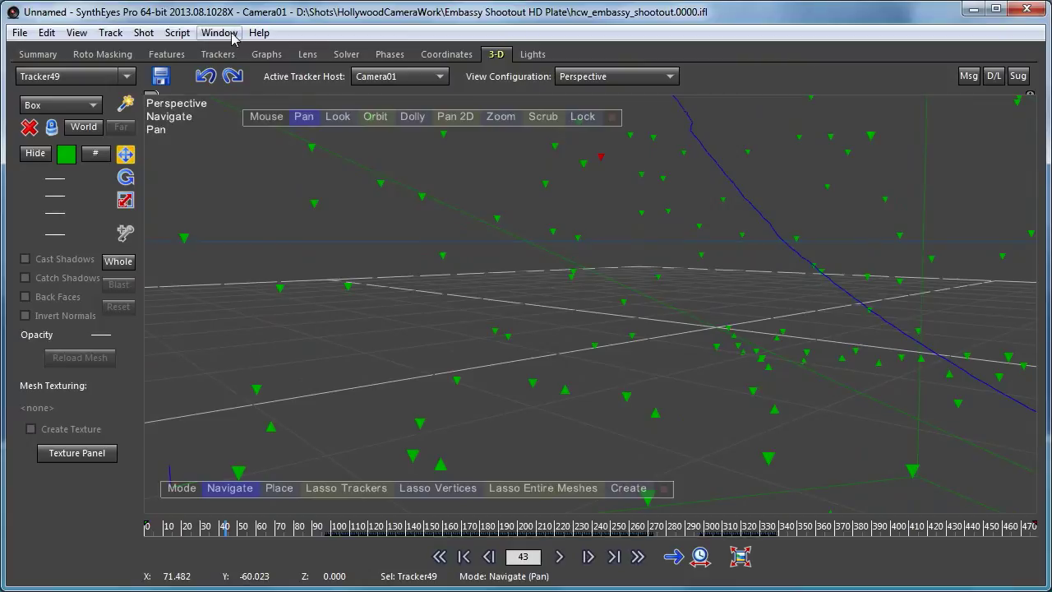
Step: Set Camera01's perspective projection screen to display always, keeping Tracker49 selected
click(185, 33)
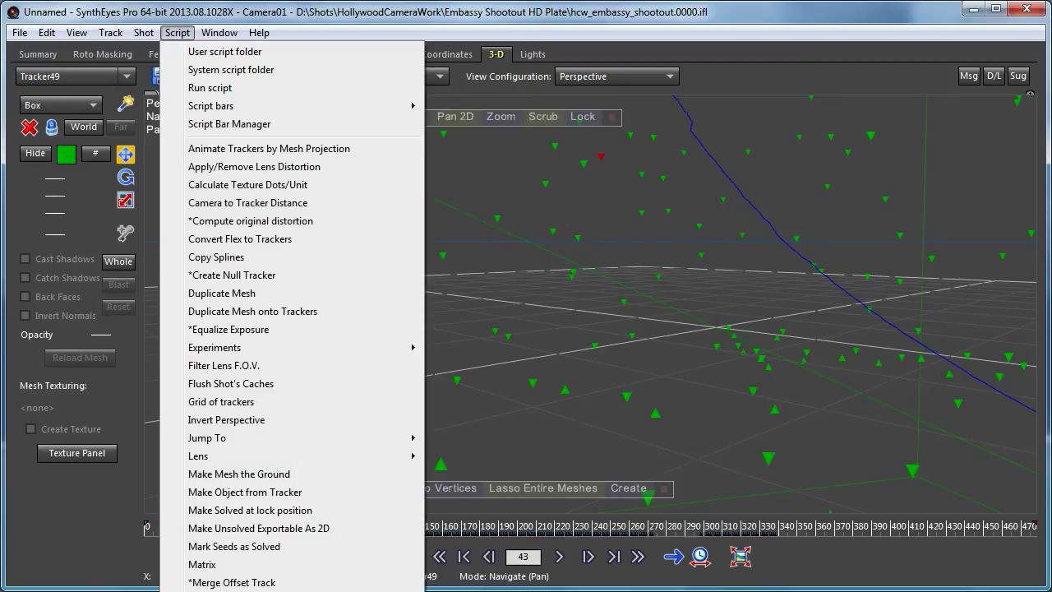
click(286, 590)
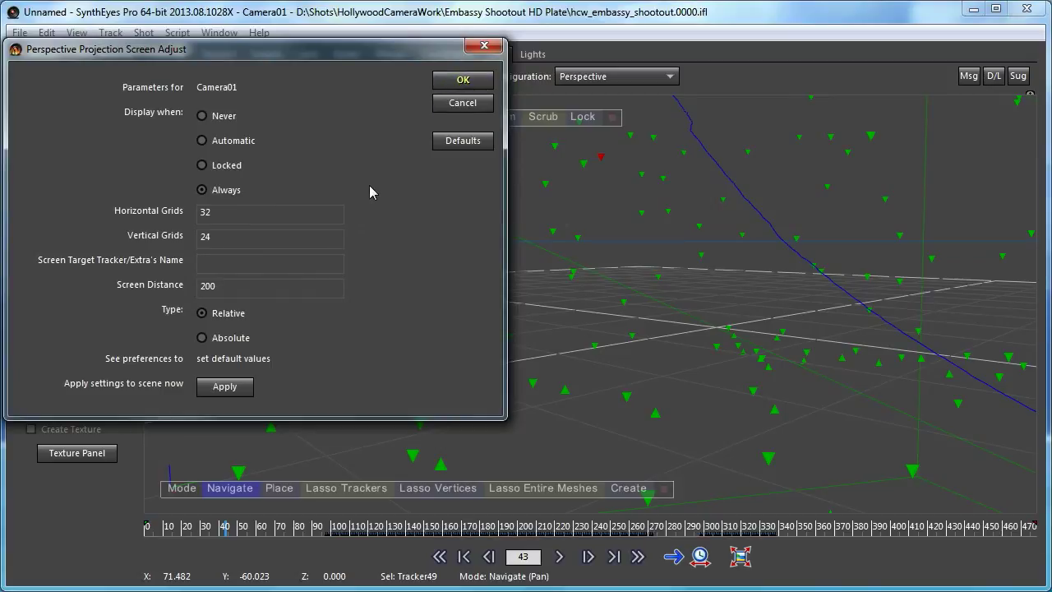
click(463, 80)
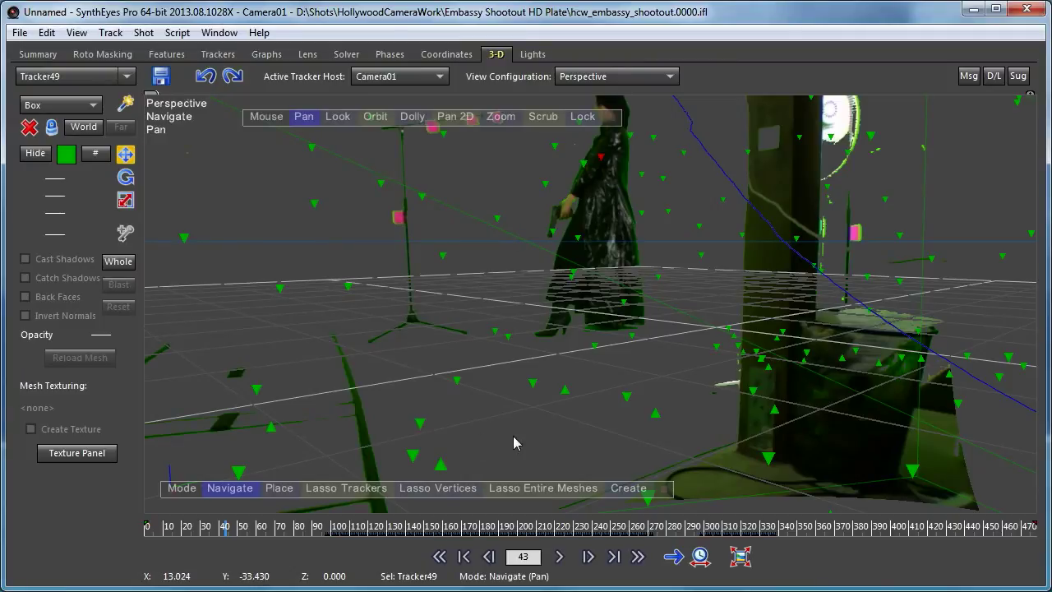
click(597, 204)
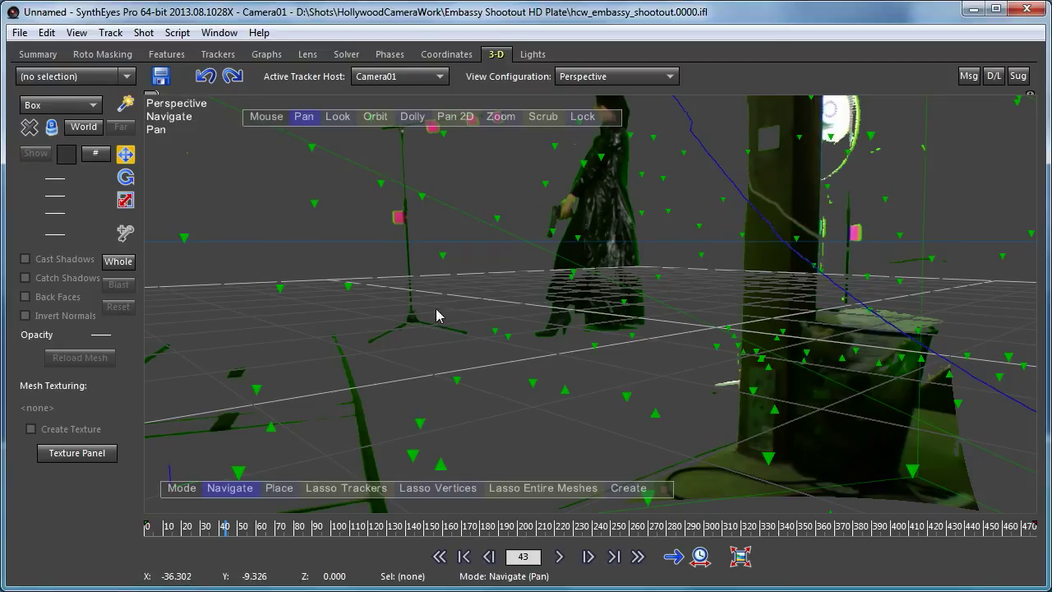
click(202, 79)
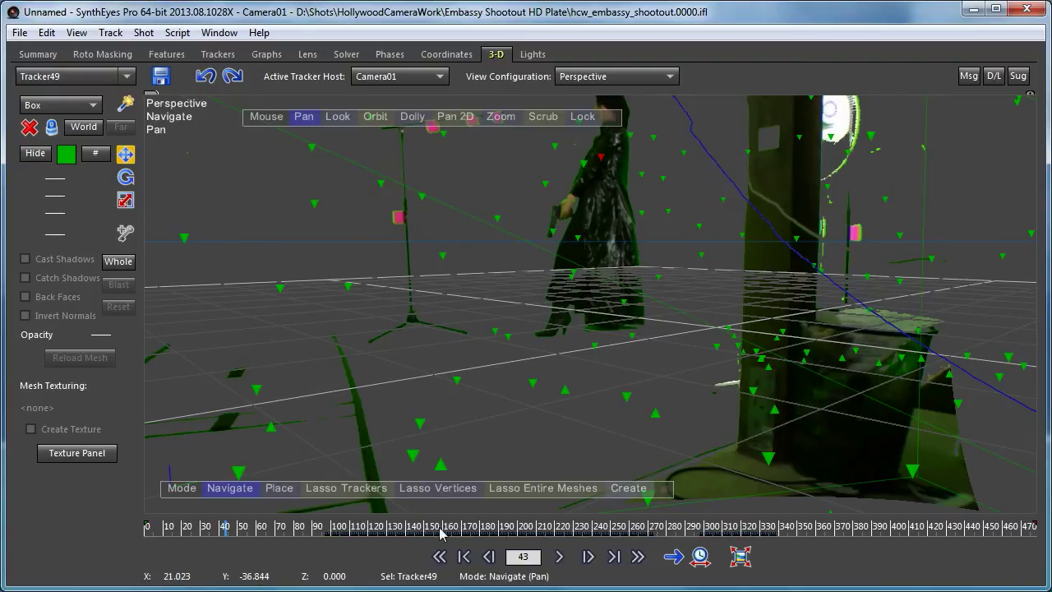
Step: Examine the projected image from several angles, comparing its position with the solved trackers, the camera and its path
drag(374, 118, 526, 214)
click(304, 116)
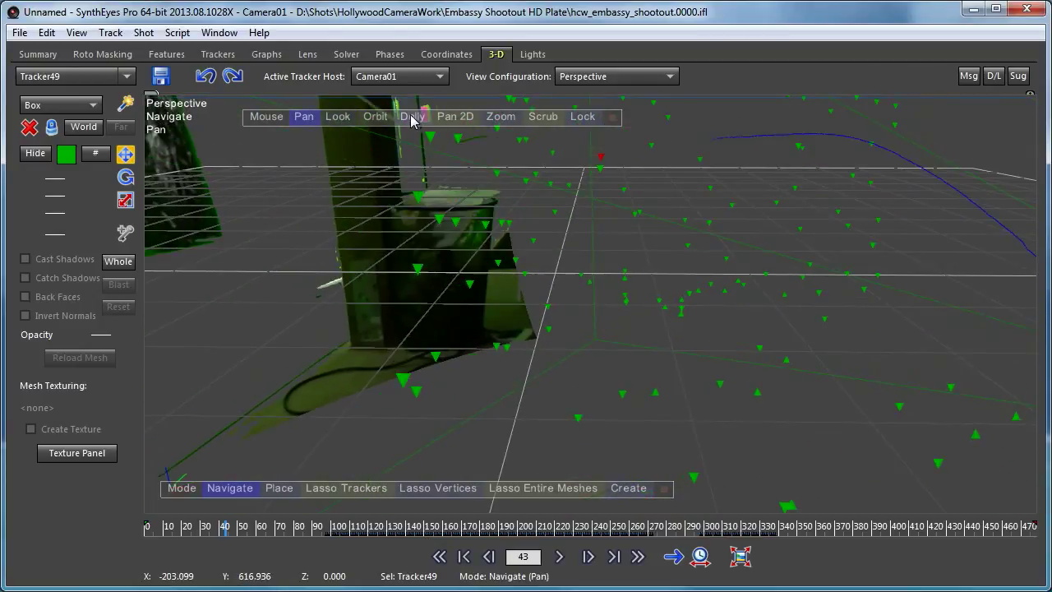
drag(411, 116, 429, 5)
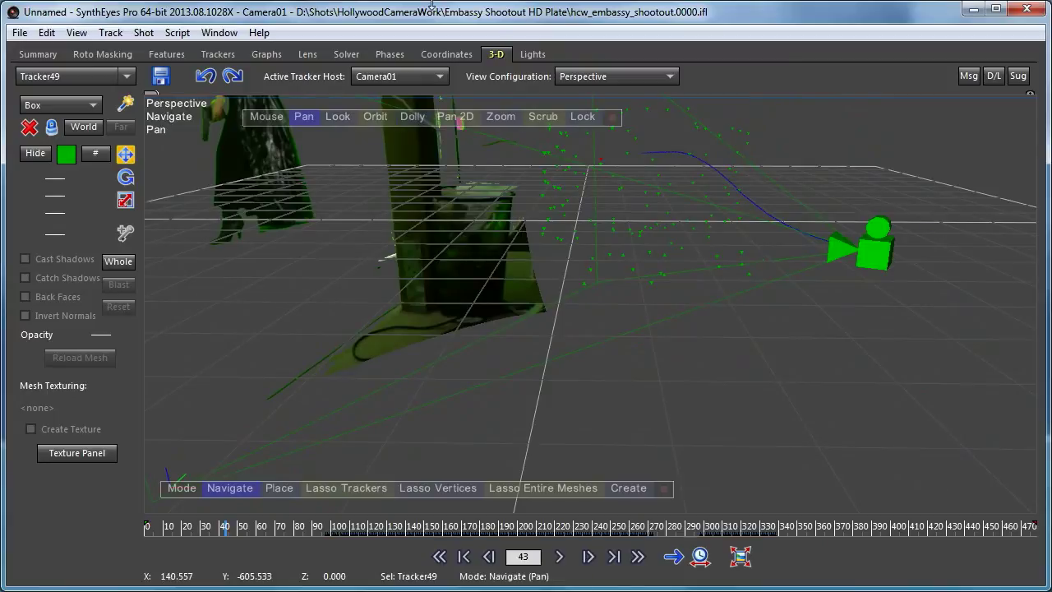
click(375, 116)
drag(379, 136, 123, 288)
drag(370, 156, 379, 123)
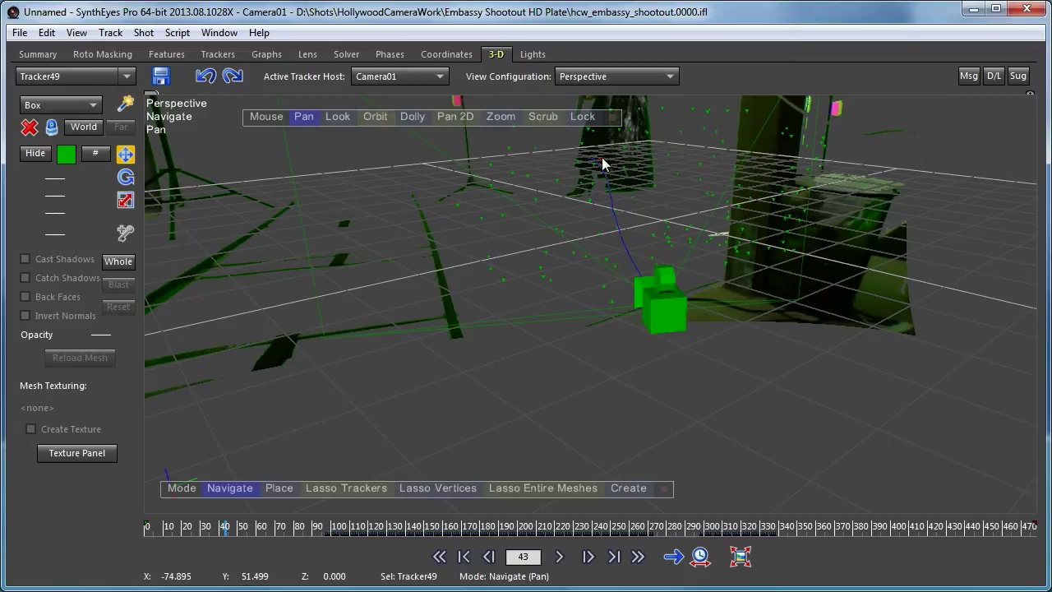
Step: Check the selected boom-end tracker in the camera image and make Tracker49 the projection screen's target tracker
click(219, 58)
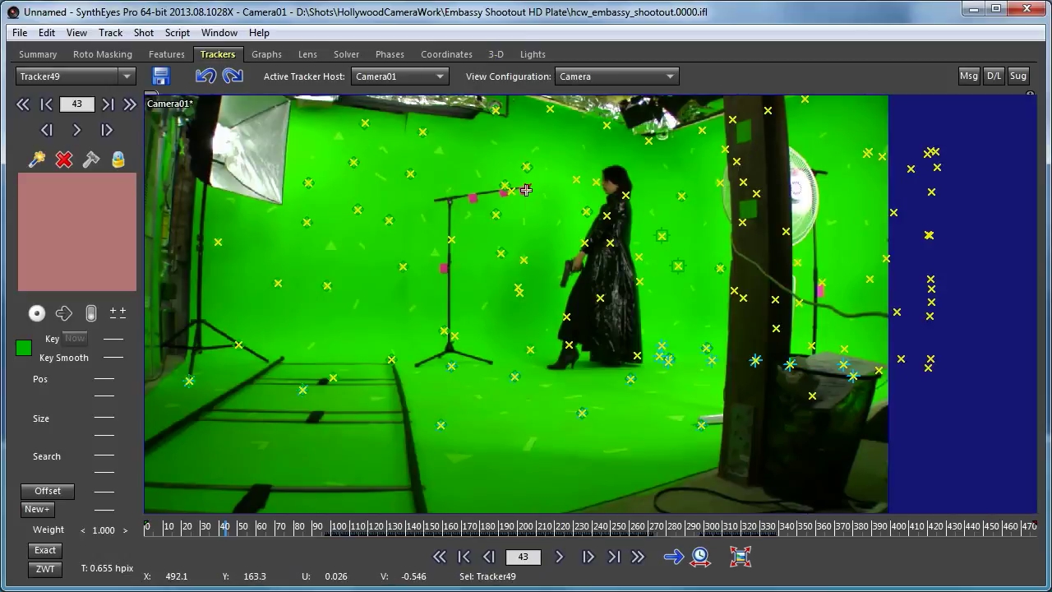
click(605, 76)
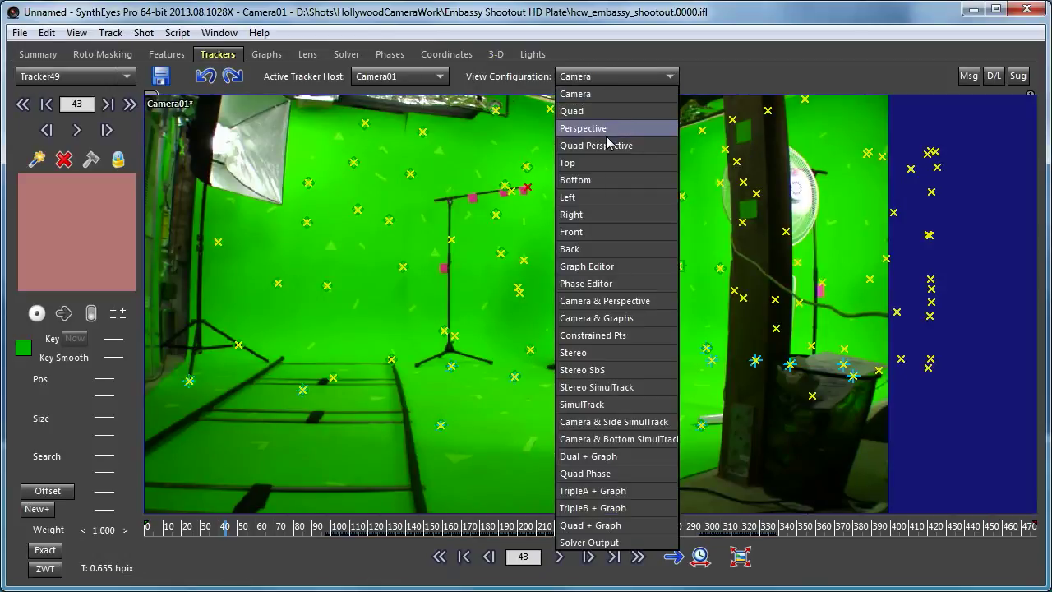
click(496, 56)
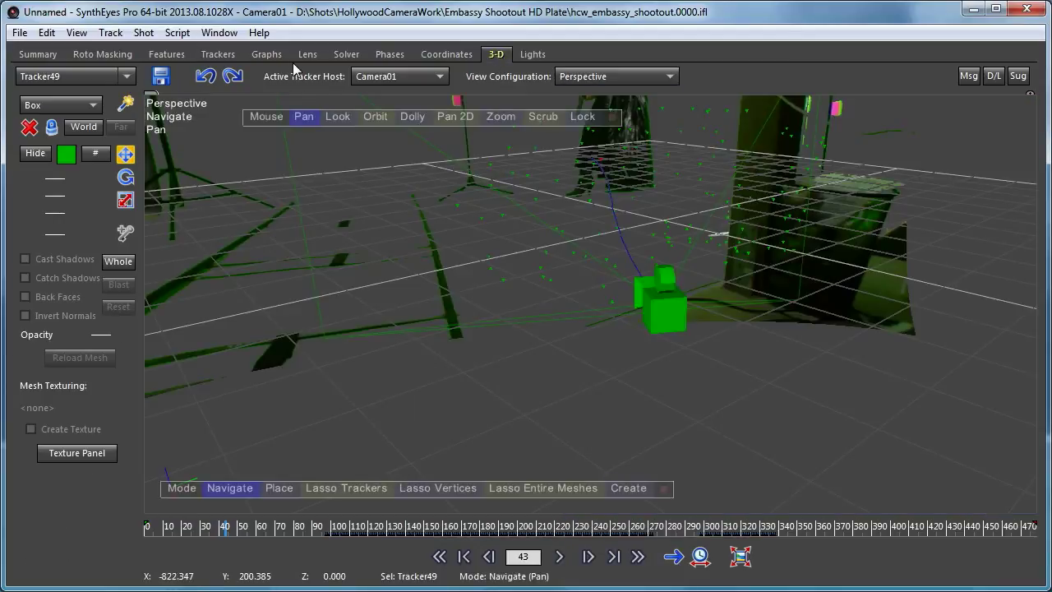
click(177, 33)
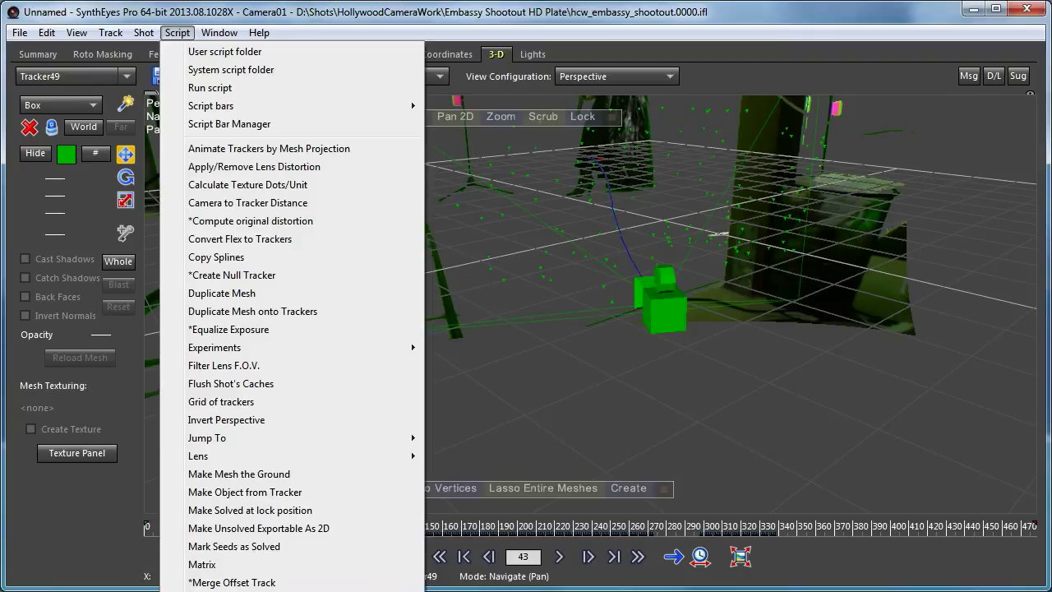
key(p)
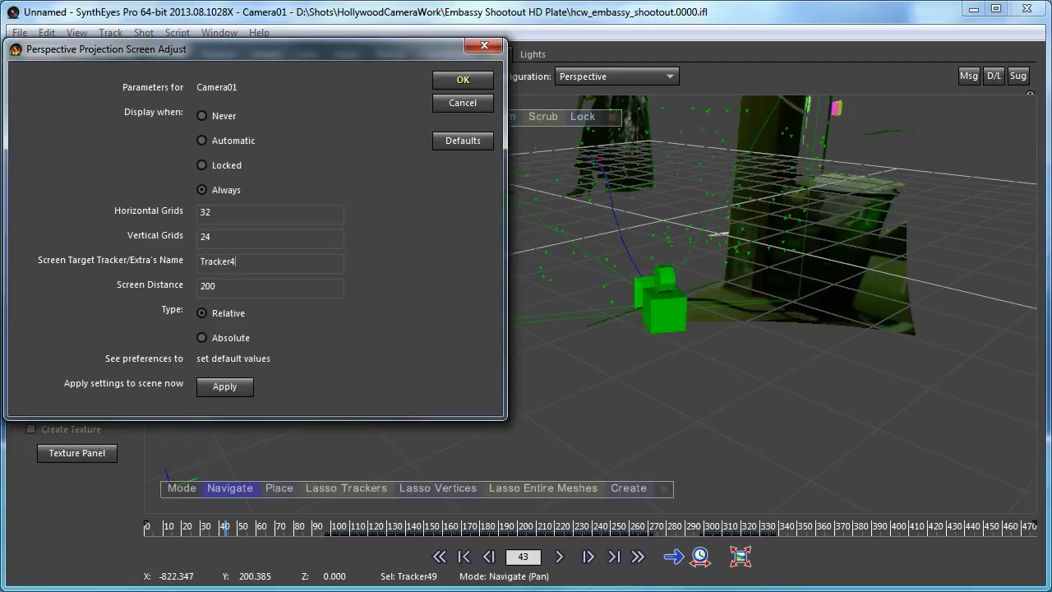
click(465, 82)
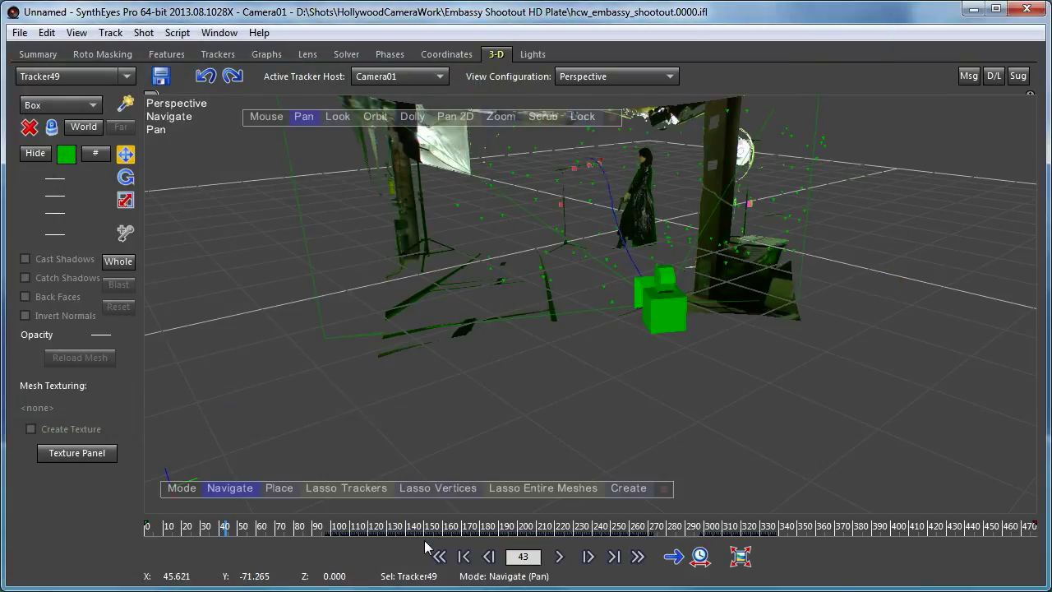
Step: Inspect the repositioned projection screen from above and from the side while scrubbing through the shot to frame 42
drag(369, 121, 474, 339)
click(303, 116)
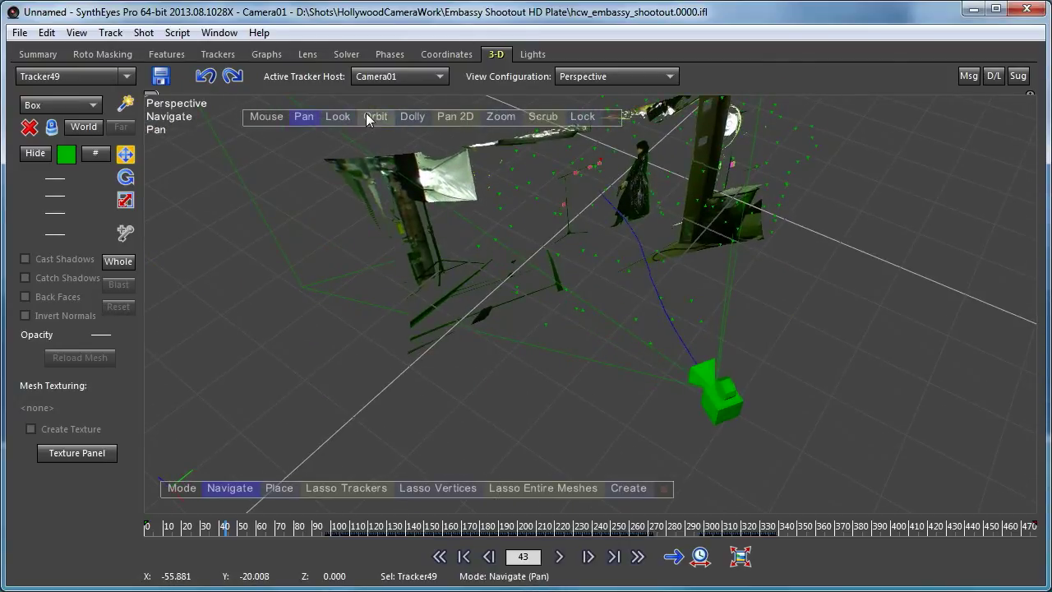
drag(365, 117, 591, 210)
mouse_move(523, 556)
mouse_down()
mouse_move(835, 568)
mouse_move(205, 564)
mouse_move(657, 591)
mouse_move(349, 591)
mouse_move(643, 590)
mouse_move(242, 571)
mouse_move(185, 536)
mouse_move(160, 532)
mouse_move(489, 553)
mouse_move(223, 534)
mouse_up()
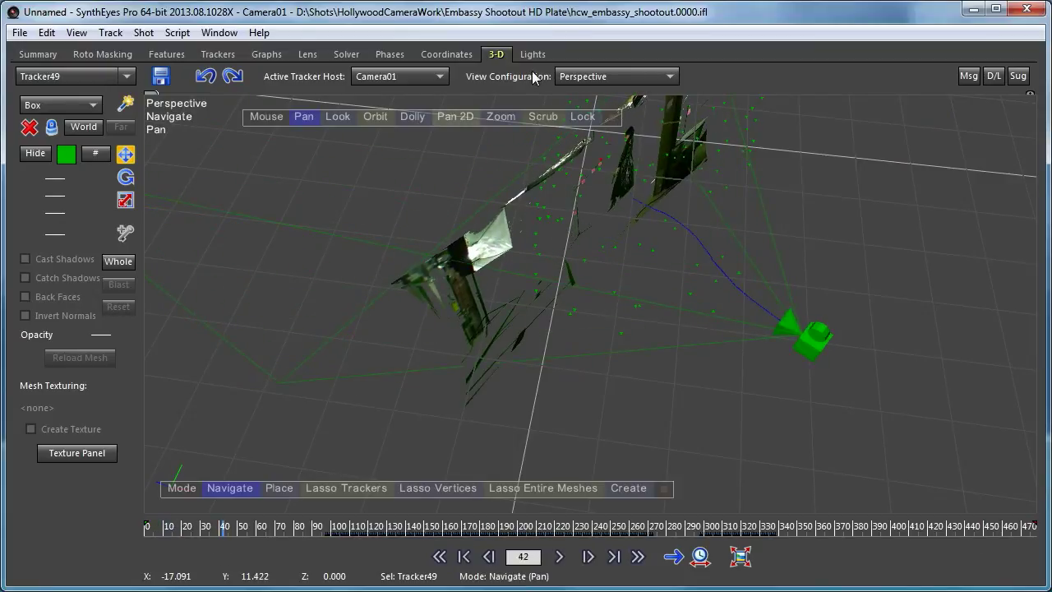
Step: In the Quad Perspective layout, create a cylinder of about 8.91 × 8.91 × 14.83 in the Top view, beyond the row of wall trackers
click(588, 82)
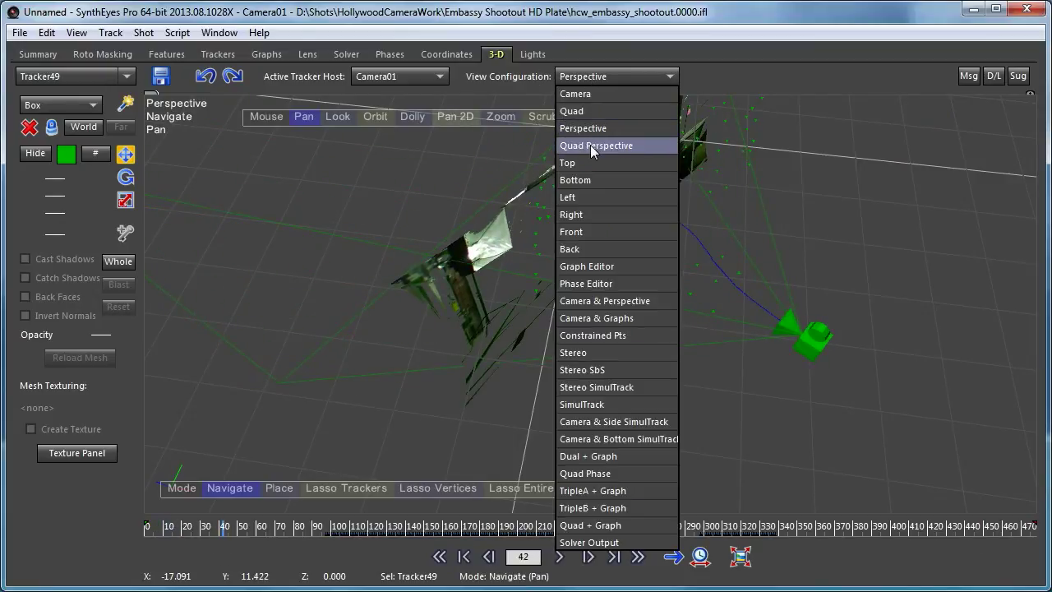
click(594, 140)
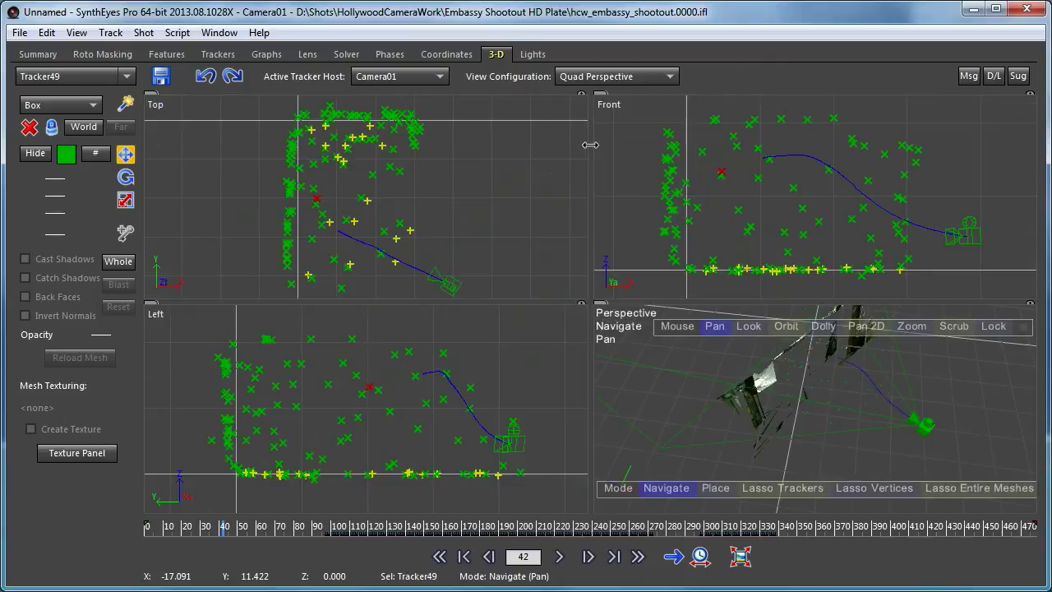
right_click(267, 175)
mouse_move(300, 205)
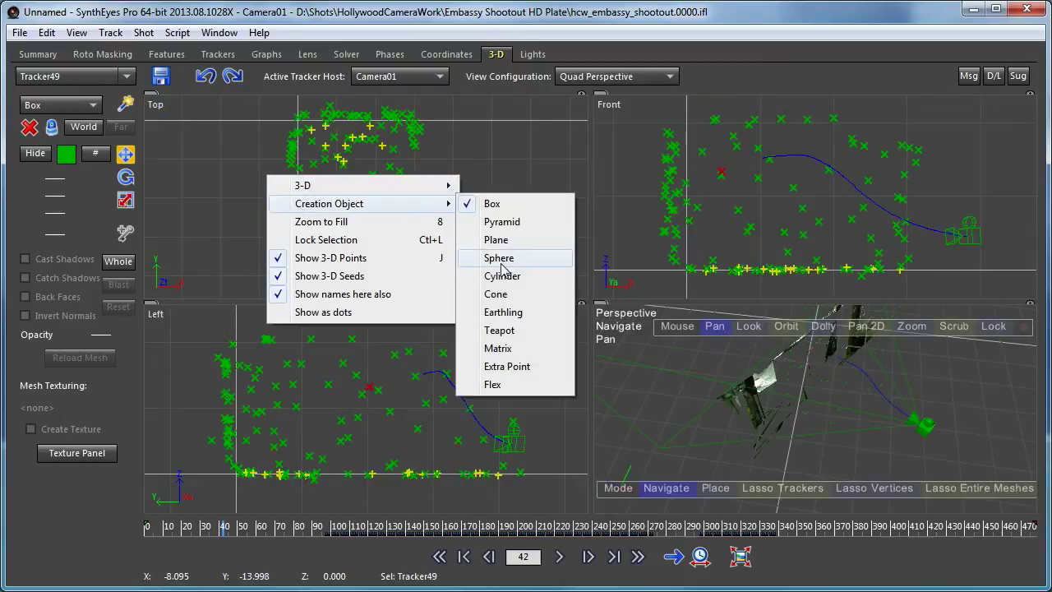
click(503, 276)
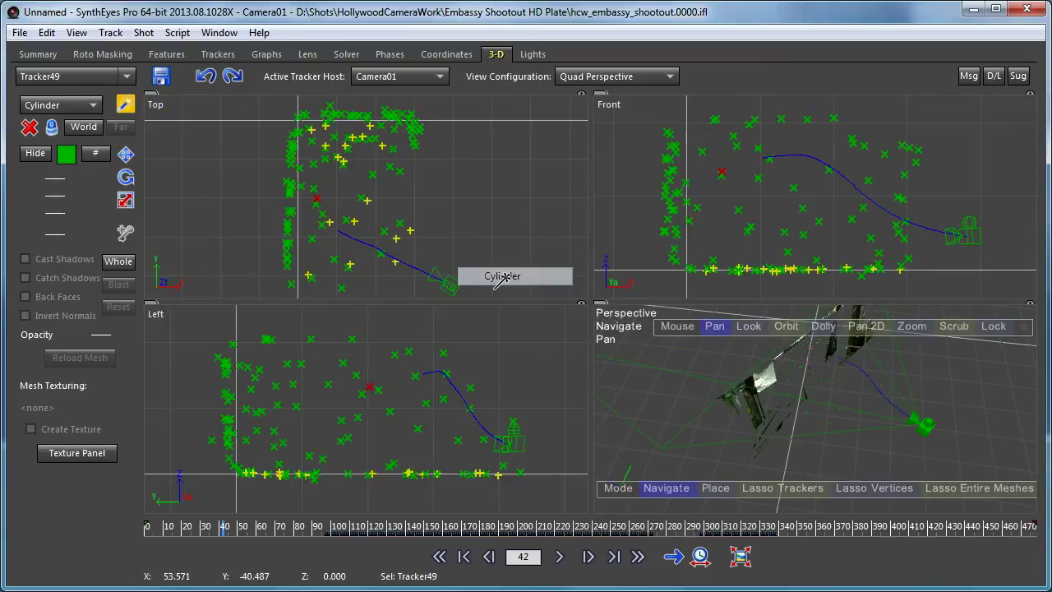
click(271, 174)
drag(271, 175, 273, 101)
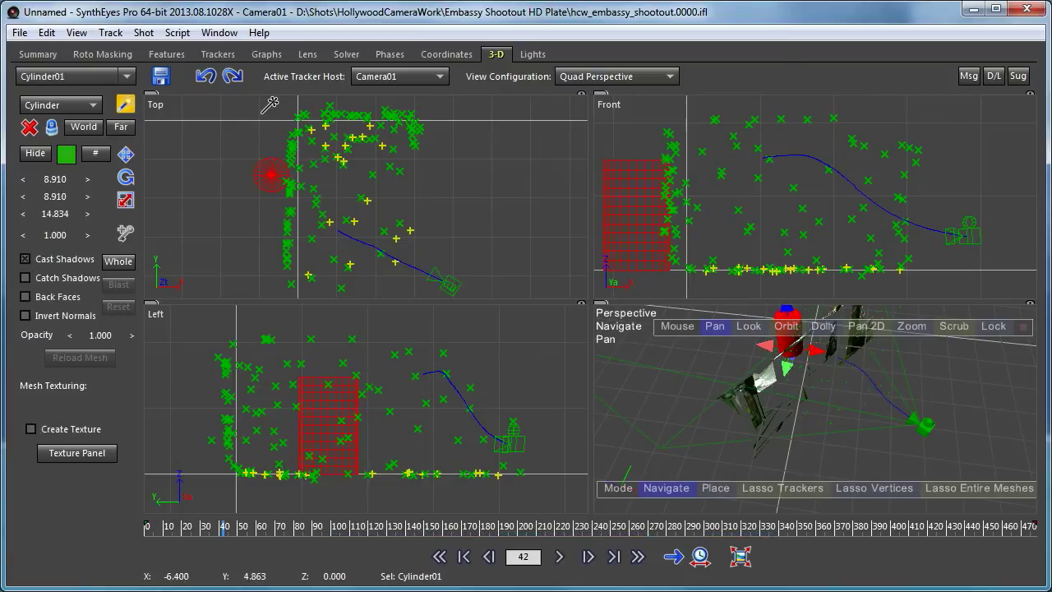
Step: Create a second cylinder of about 4.24 × 4.24 × 14.41 near the camera path, and lock the perspective view to Camera01
click(364, 223)
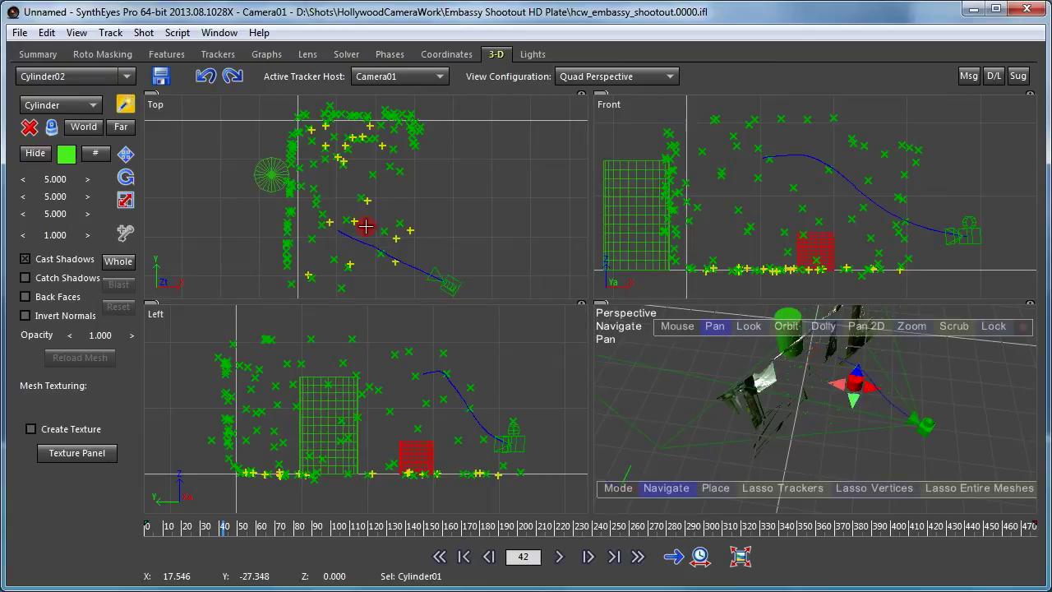
drag(364, 223, 366, 158)
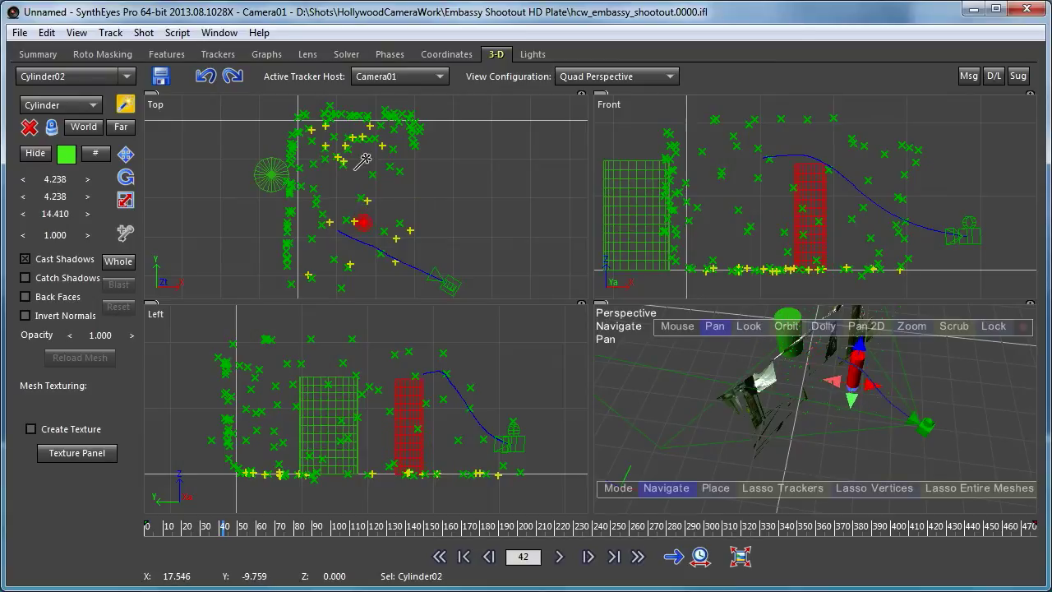
click(994, 326)
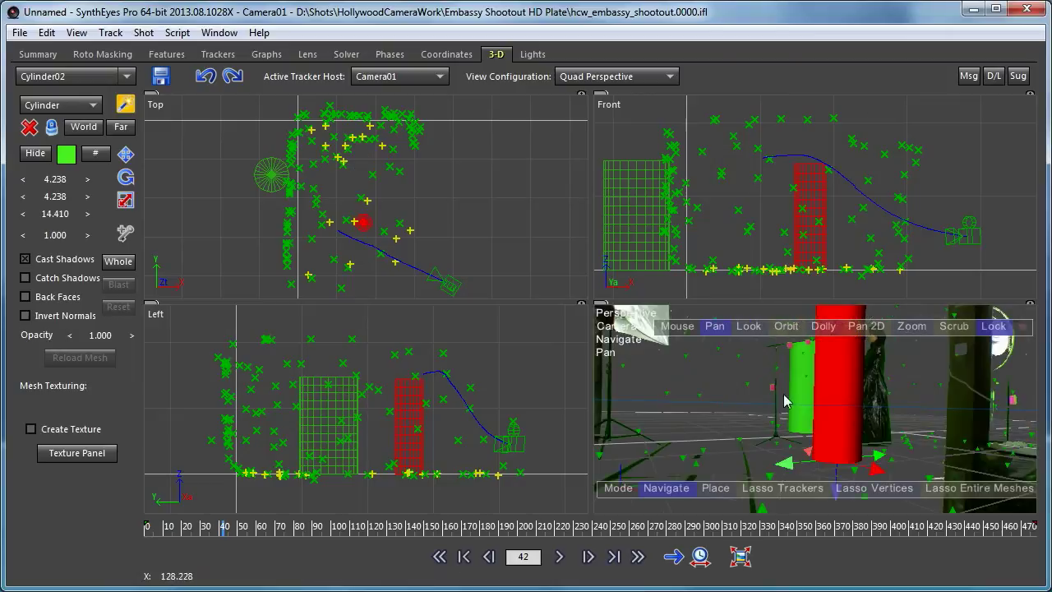
Step: Scrub between the early and late frames to check both cylinders against the projected footage, stopping at frame 154
drag(459, 527, 876, 561)
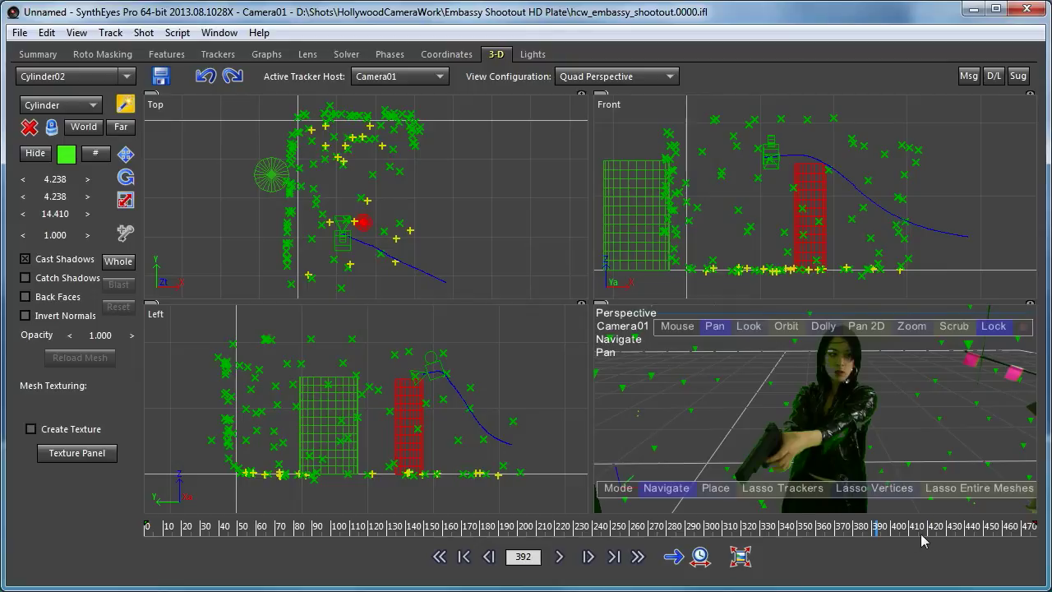
drag(932, 527, 197, 535)
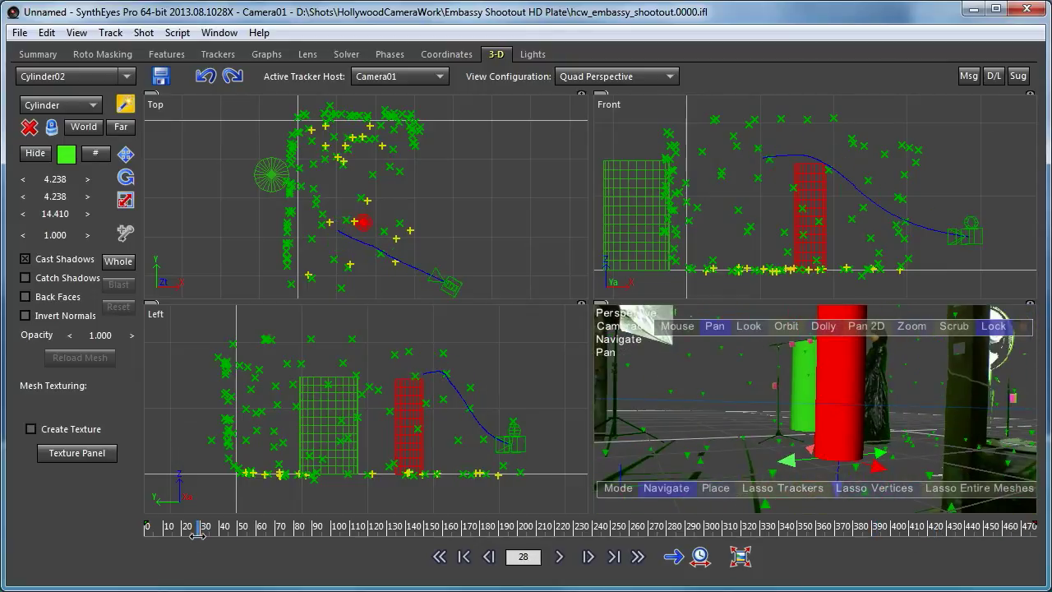
drag(397, 531, 436, 526)
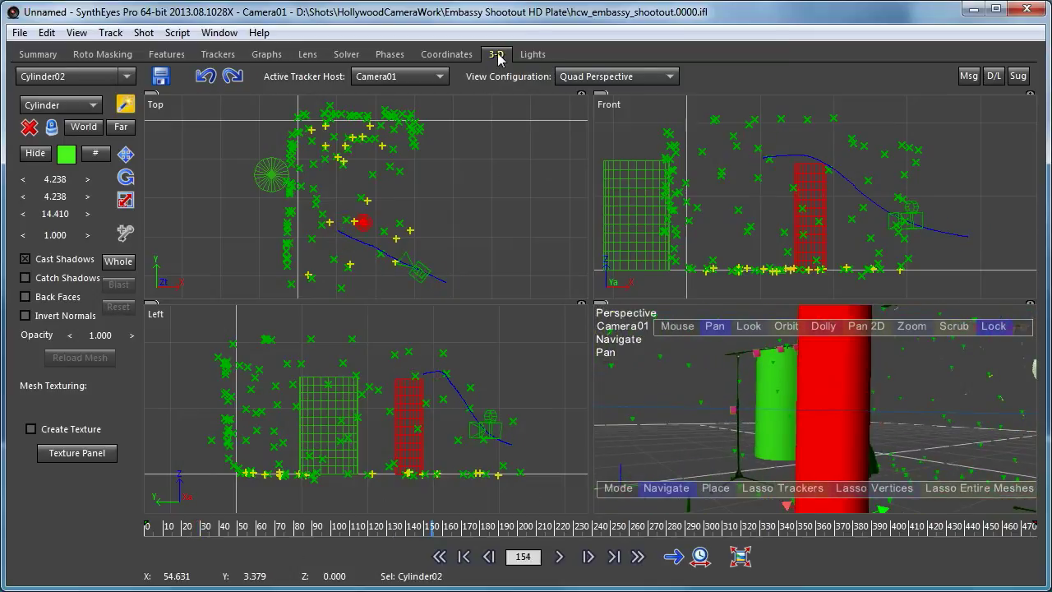
Step: Inspect the cylinders in a single Perspective view pulled back from the camera, scrub to frame 0, and lock the view to Camera01
click(564, 77)
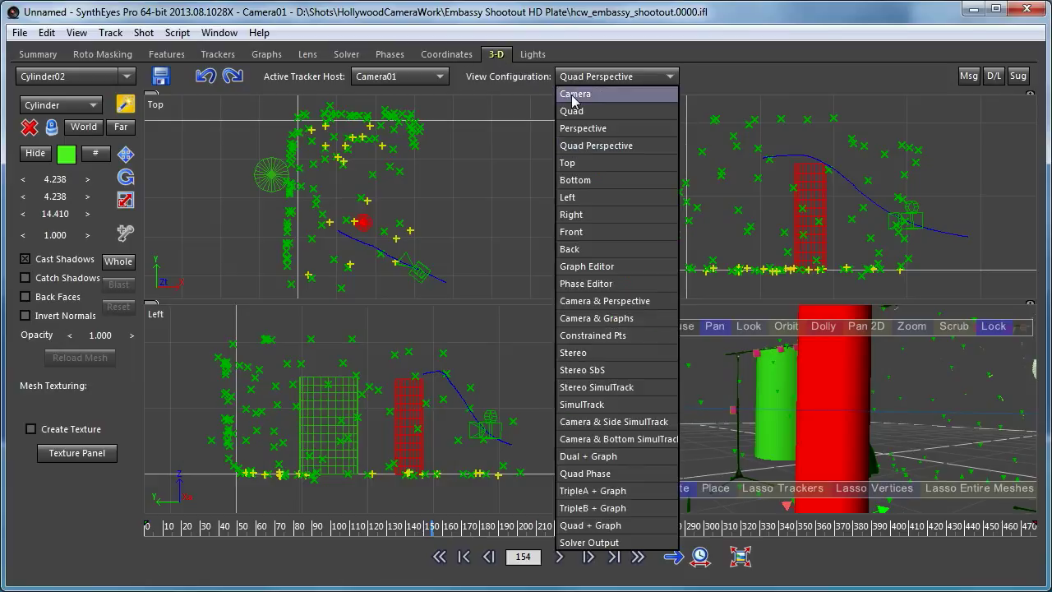
click(575, 134)
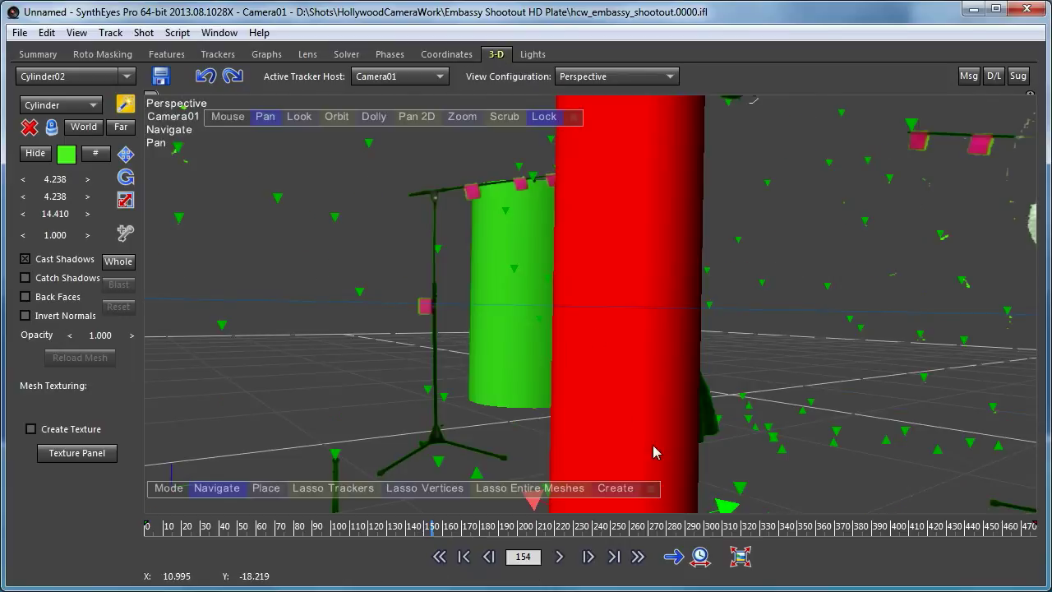
drag(370, 118, 369, 279)
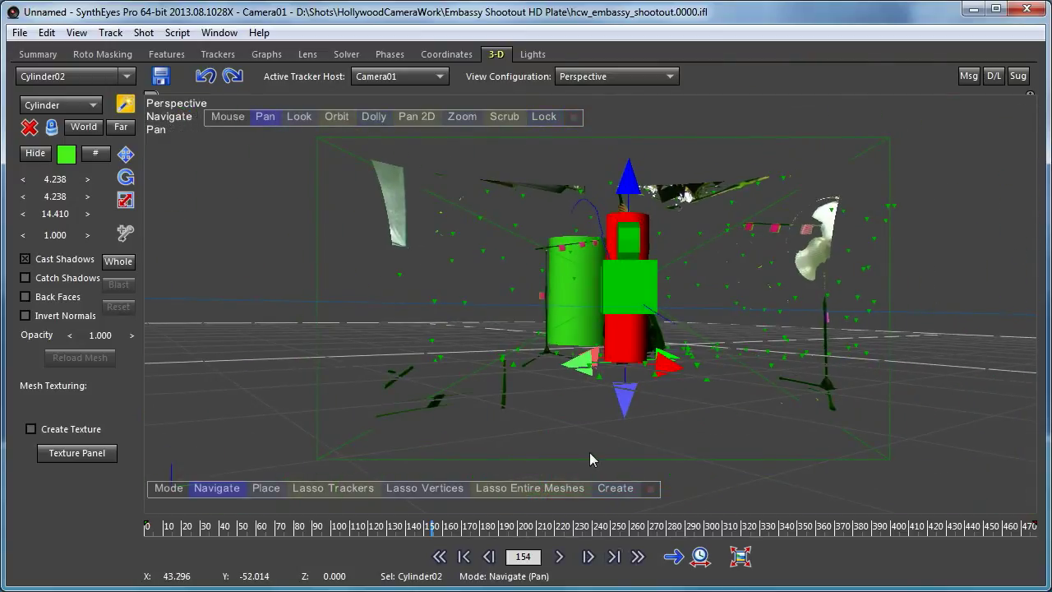
drag(561, 533, 9, 503)
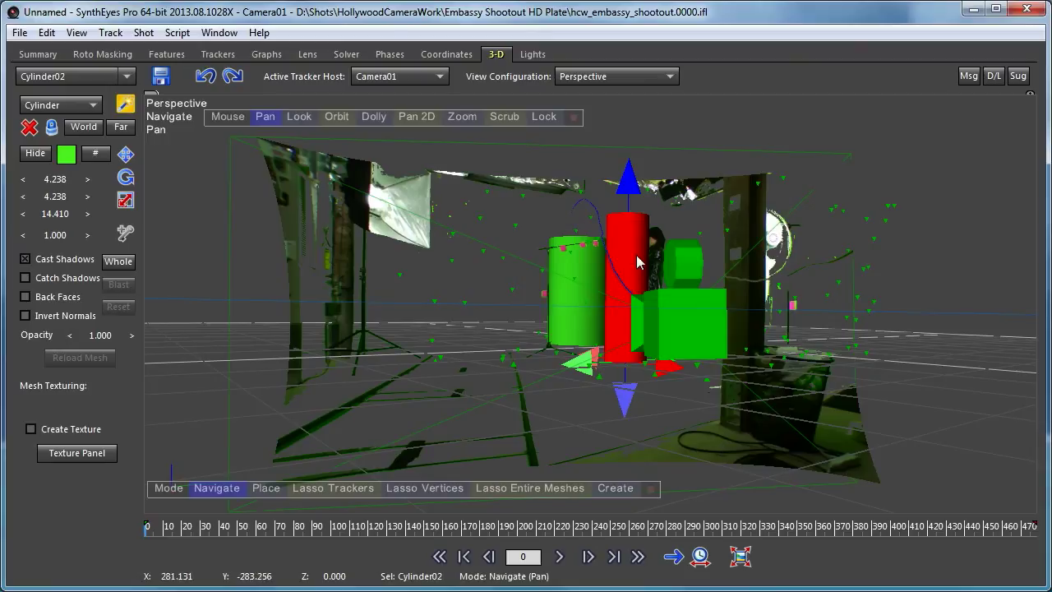
click(542, 117)
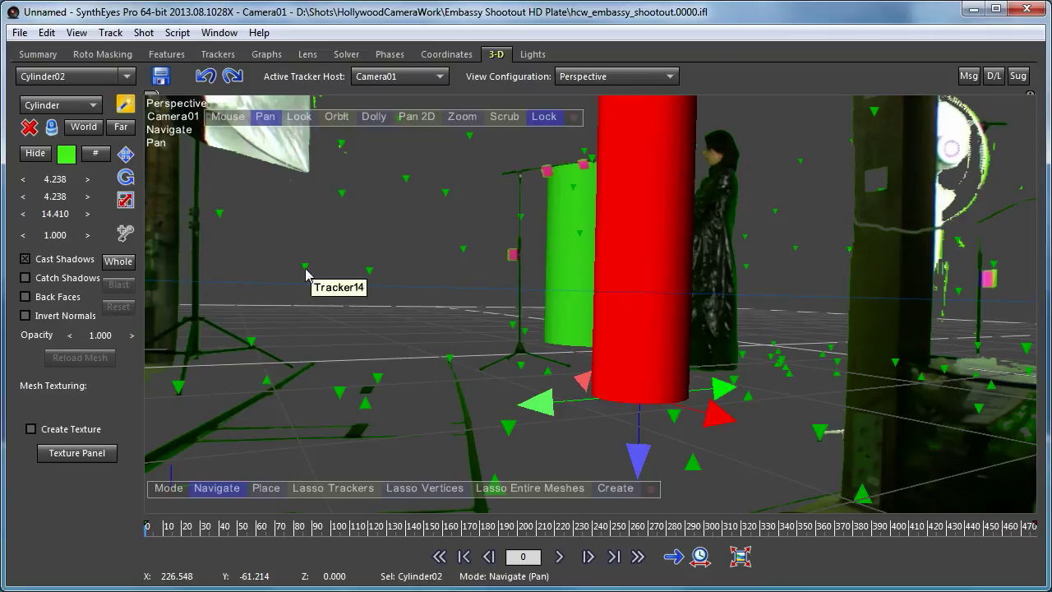
Step: Check the cylinders against the original footage in the Camera view, scrubbing to frame 352 and back to frame 35
click(580, 79)
click(699, 92)
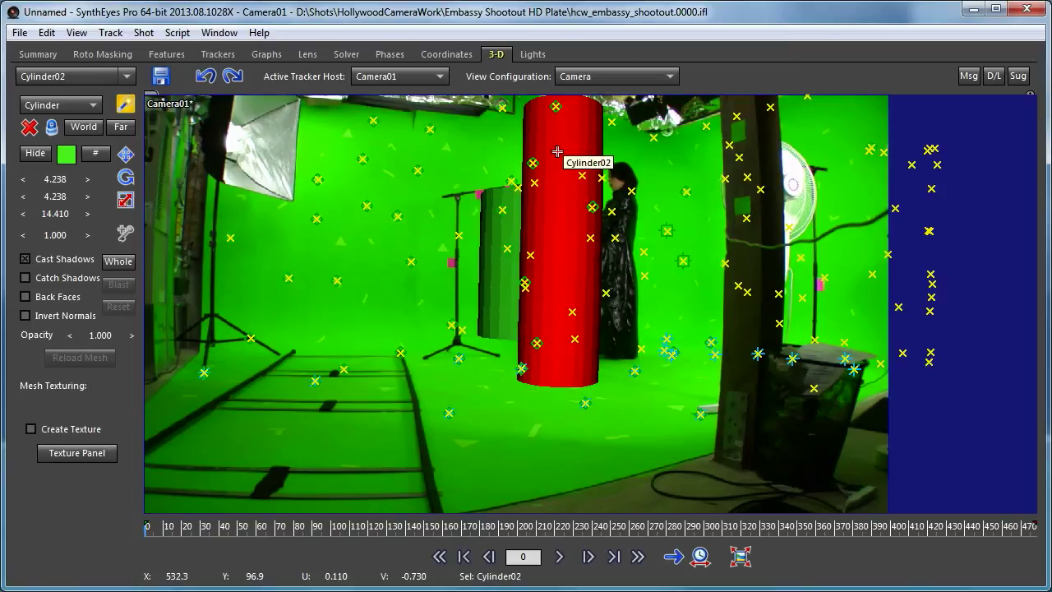
drag(771, 531, 801, 573)
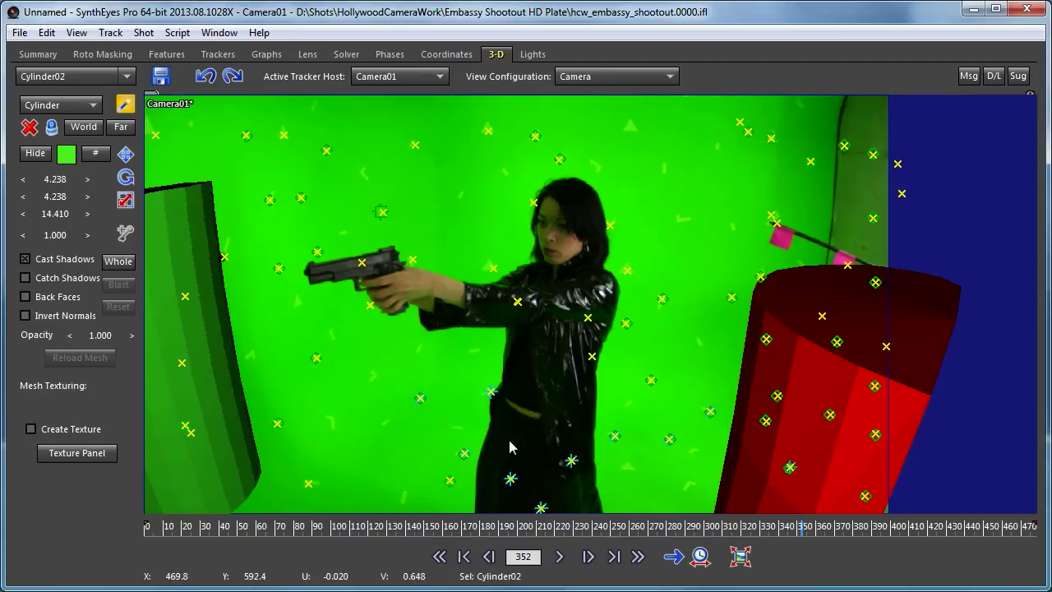
drag(485, 523, 211, 520)
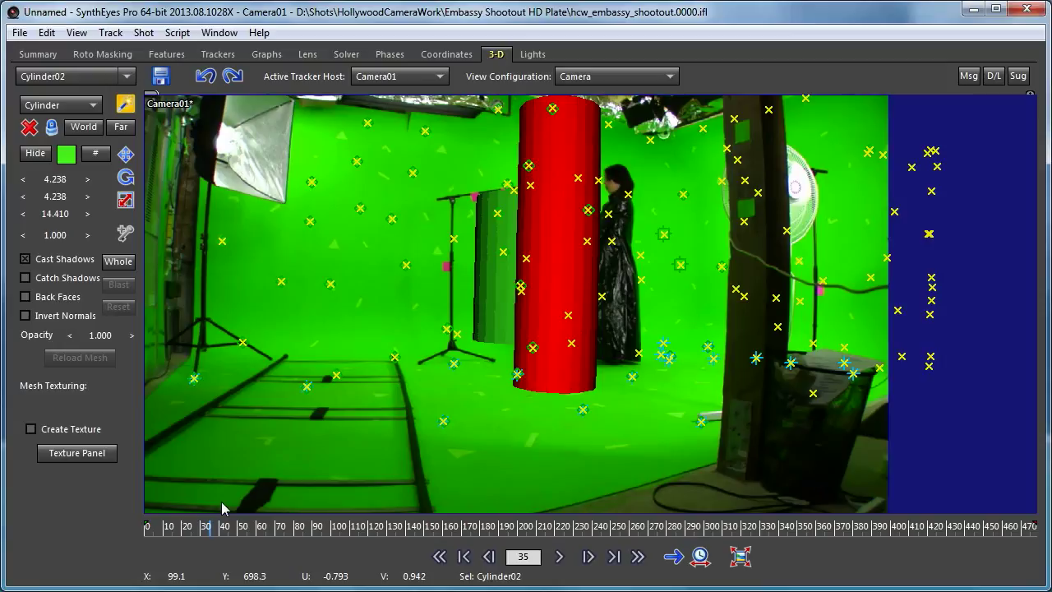
Step: Compare the Perspective and Camera views at frame 35, releasing and restoring the Camera01 lock, and finish in the Perspective view
click(639, 78)
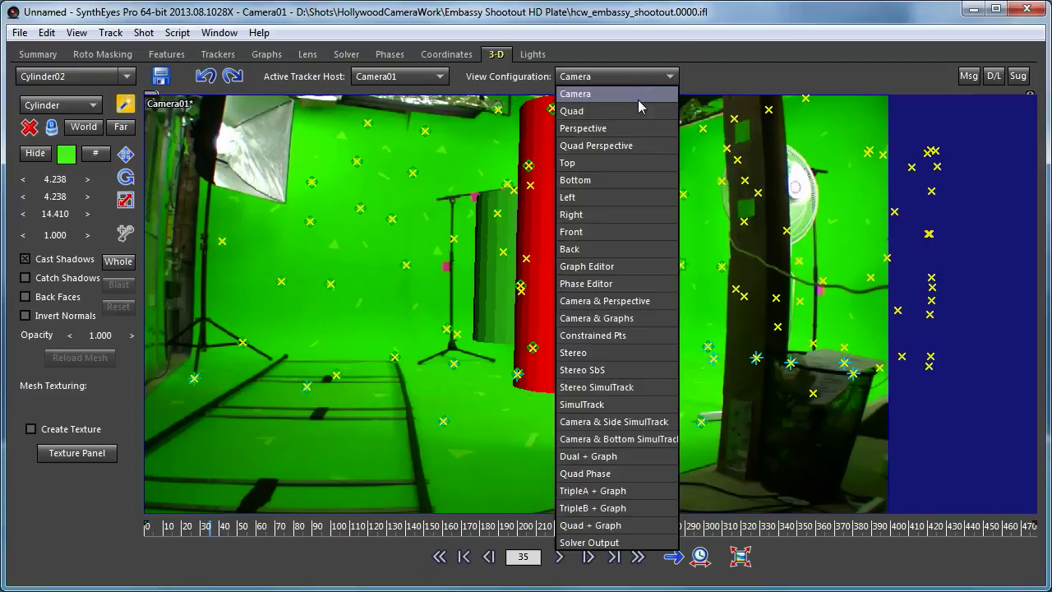
click(640, 129)
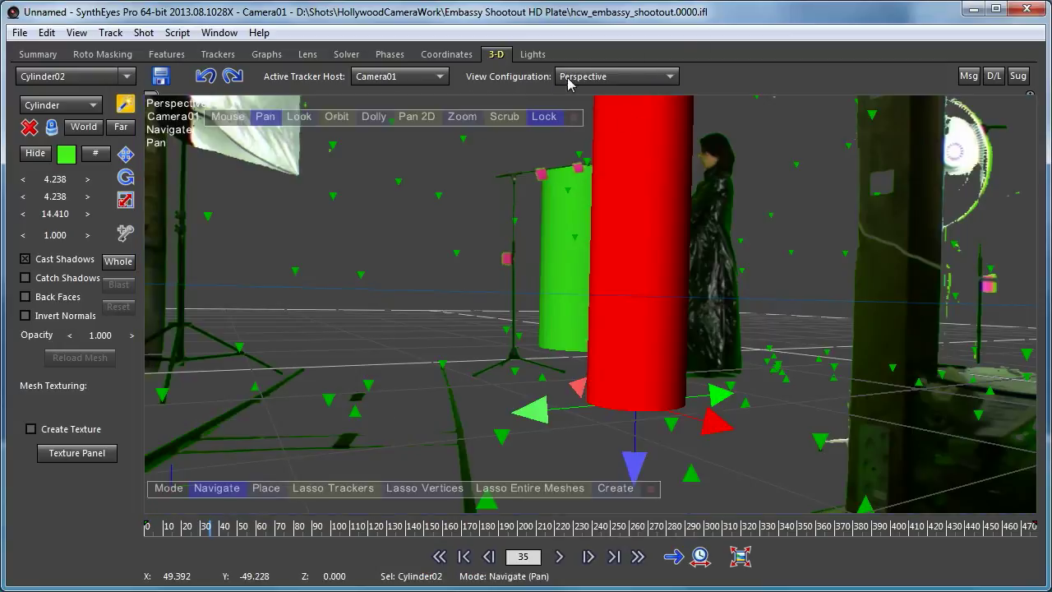
click(545, 117)
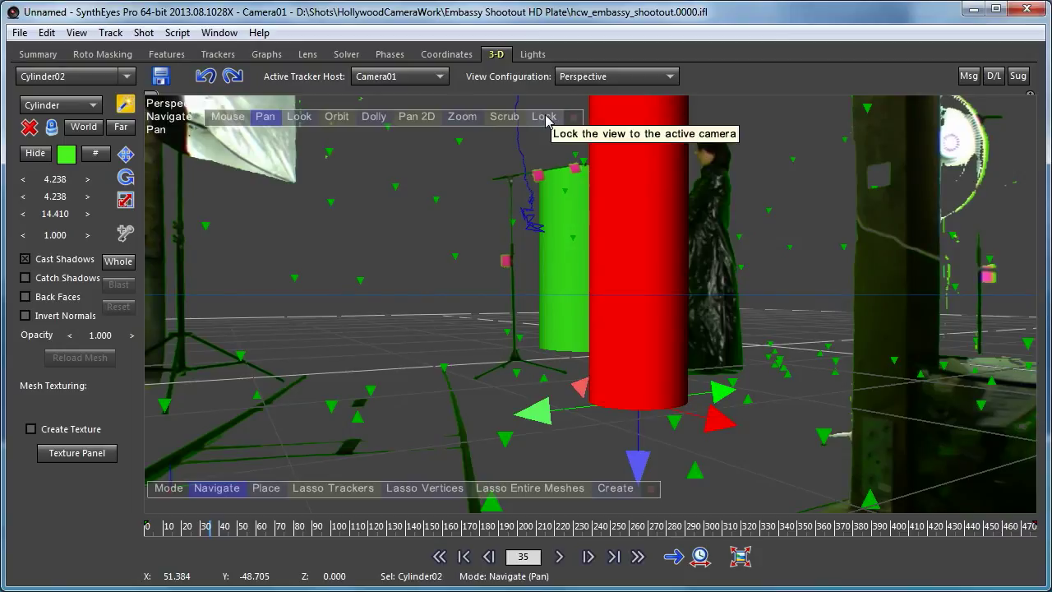
click(544, 118)
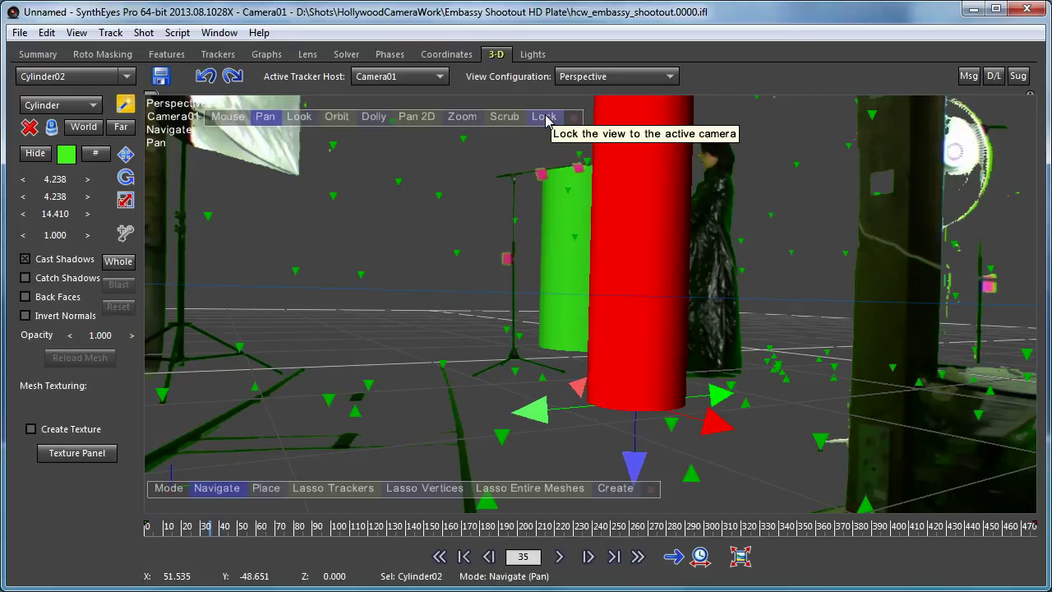
click(608, 76)
click(752, 95)
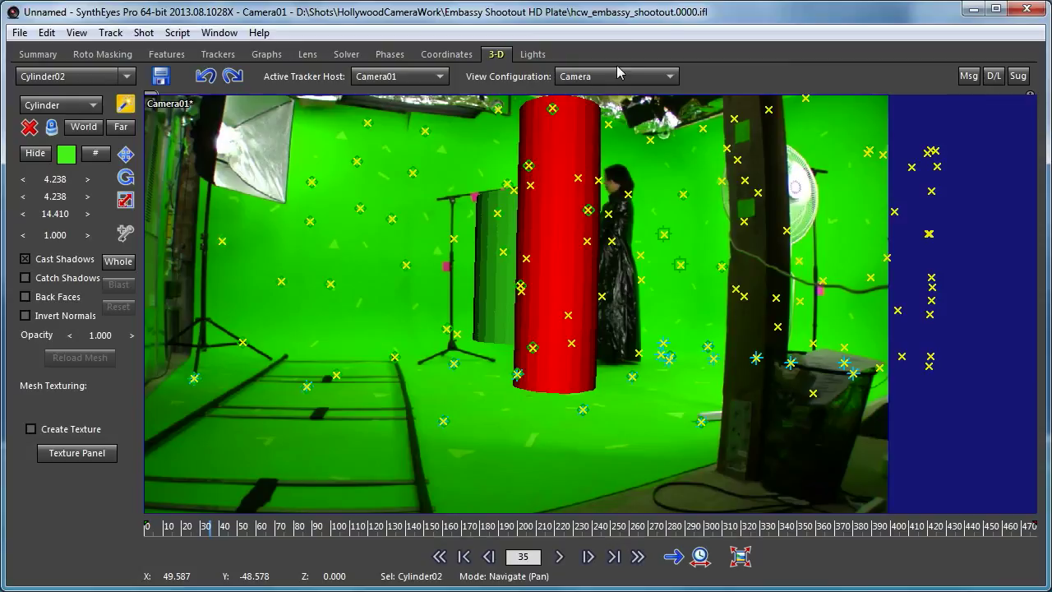
click(617, 80)
click(621, 130)
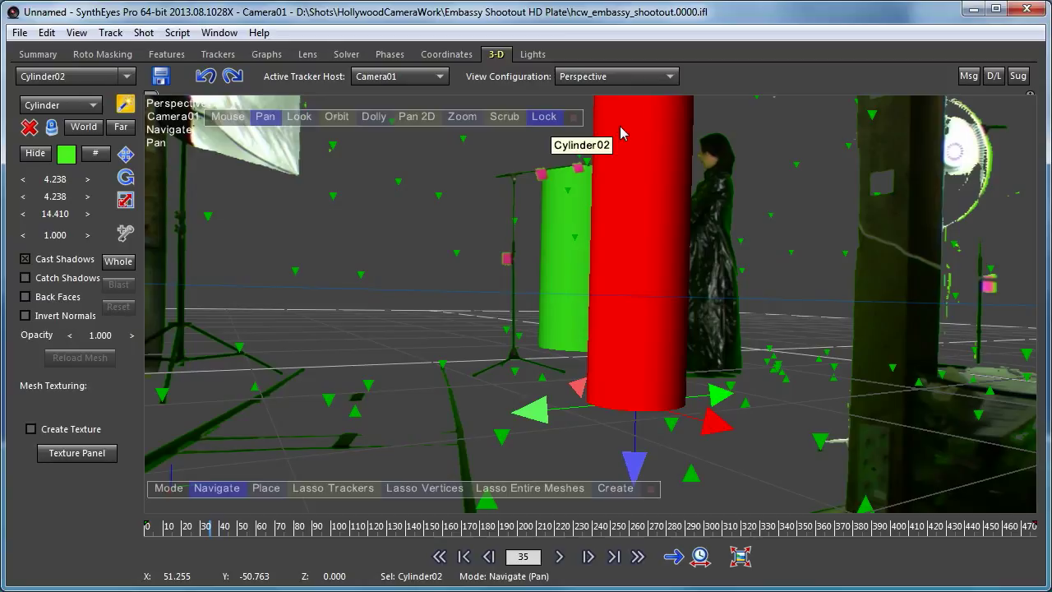
Step: Set Camera01's lens distortion to -0.01832, inspect the projected footage in the Perspective view, and scrub to frame 0
click(306, 54)
drag(104, 245, 156, 258)
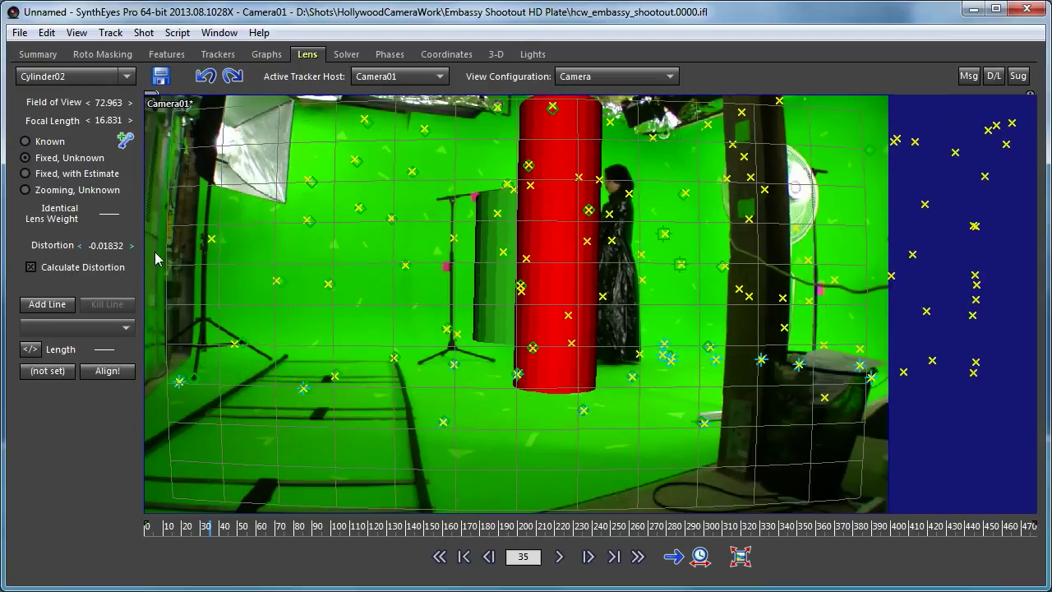
click(616, 77)
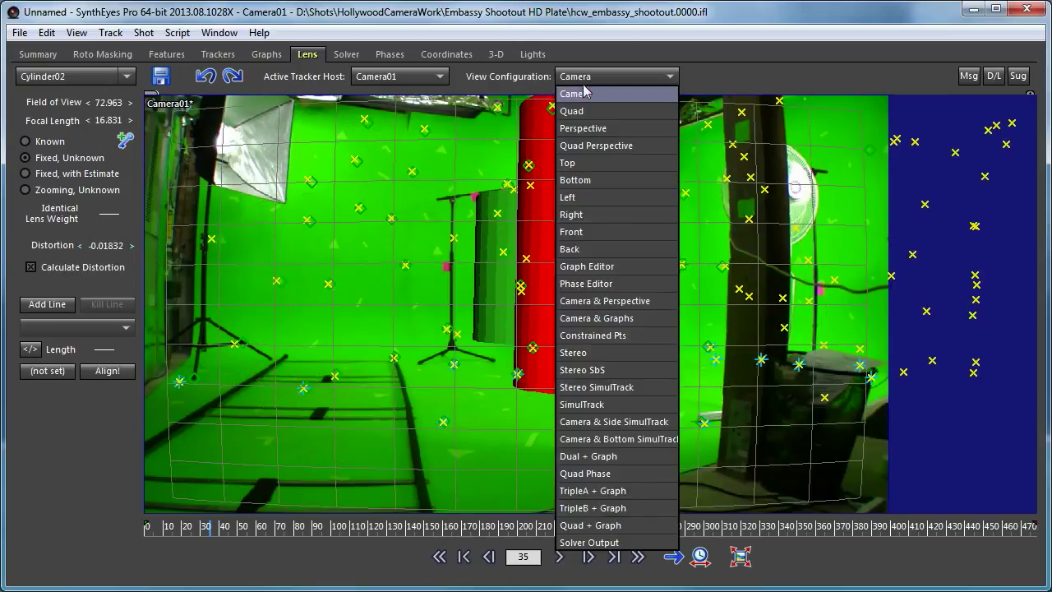
click(582, 128)
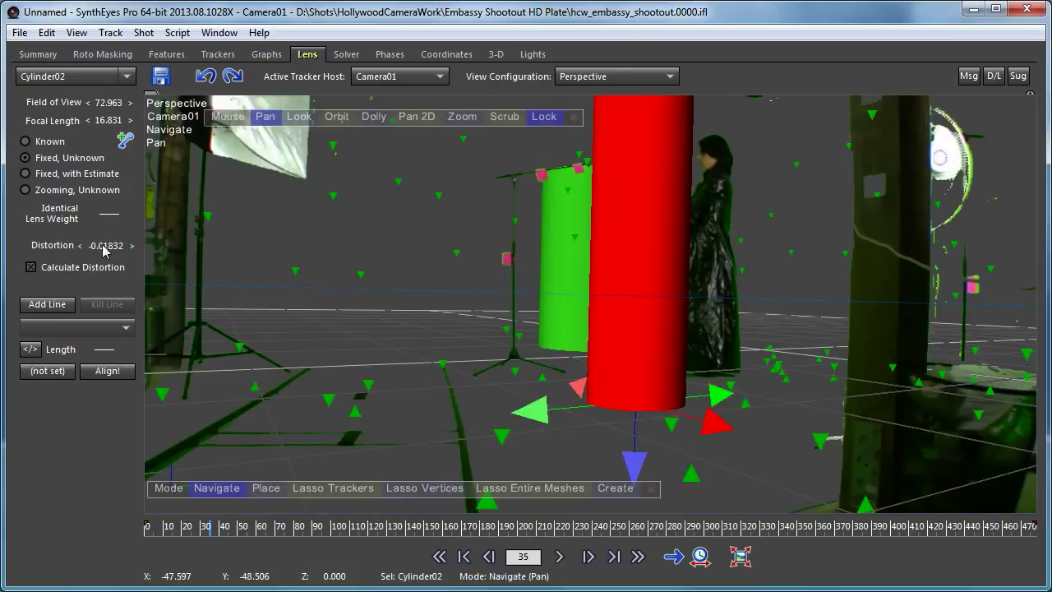
mouse_move(105, 247)
mouse_down()
mouse_move(238, 254)
mouse_move(87, 243)
mouse_move(113, 265)
mouse_up()
drag(197, 532, 141, 528)
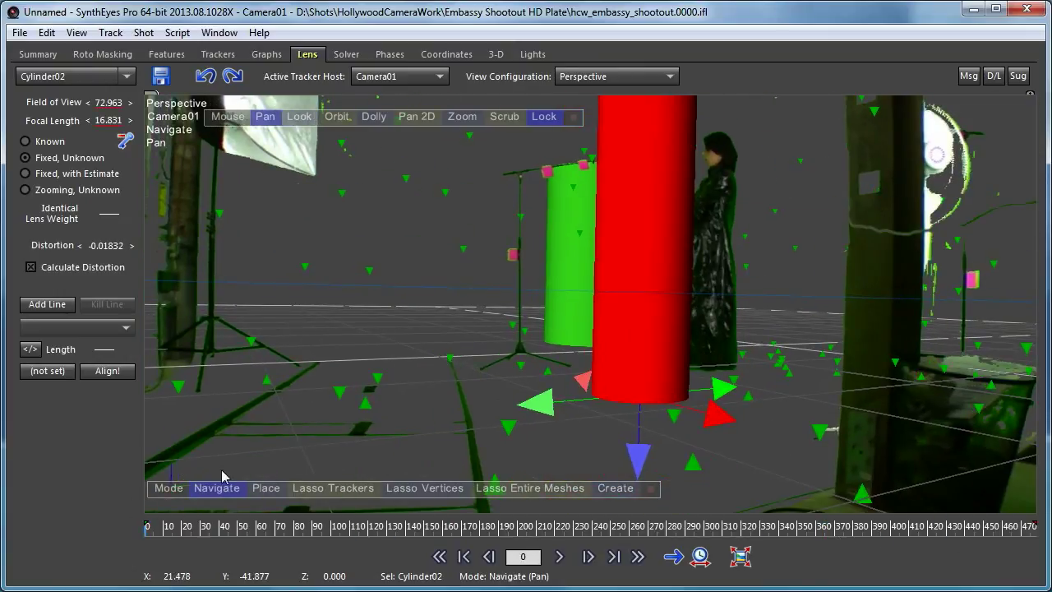